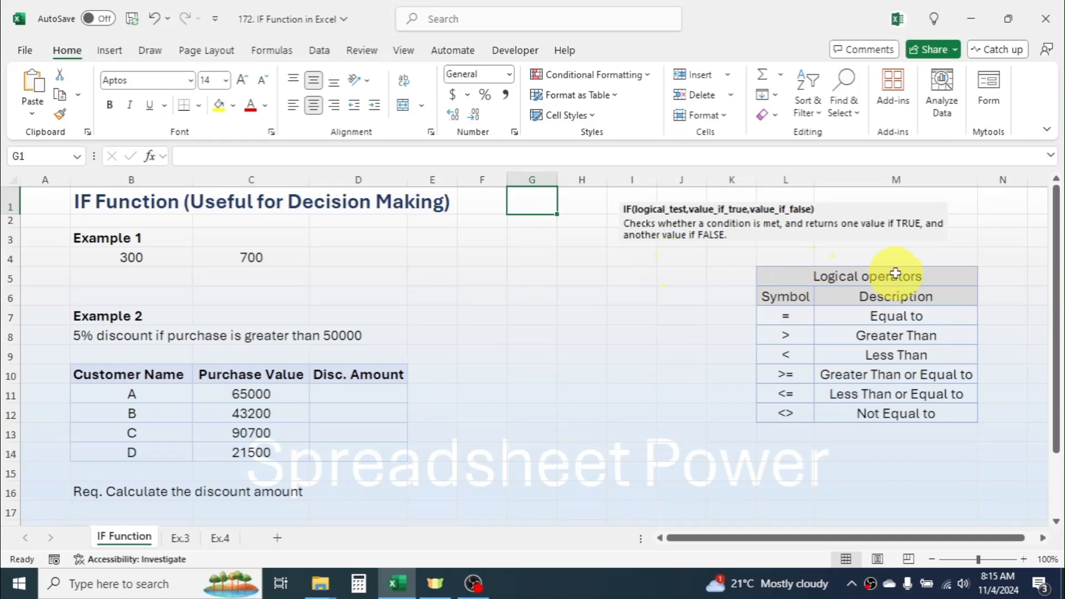
{"action": "left_click_drag", "start_coordinate": [850, 277], "coordinate": [838, 410]}
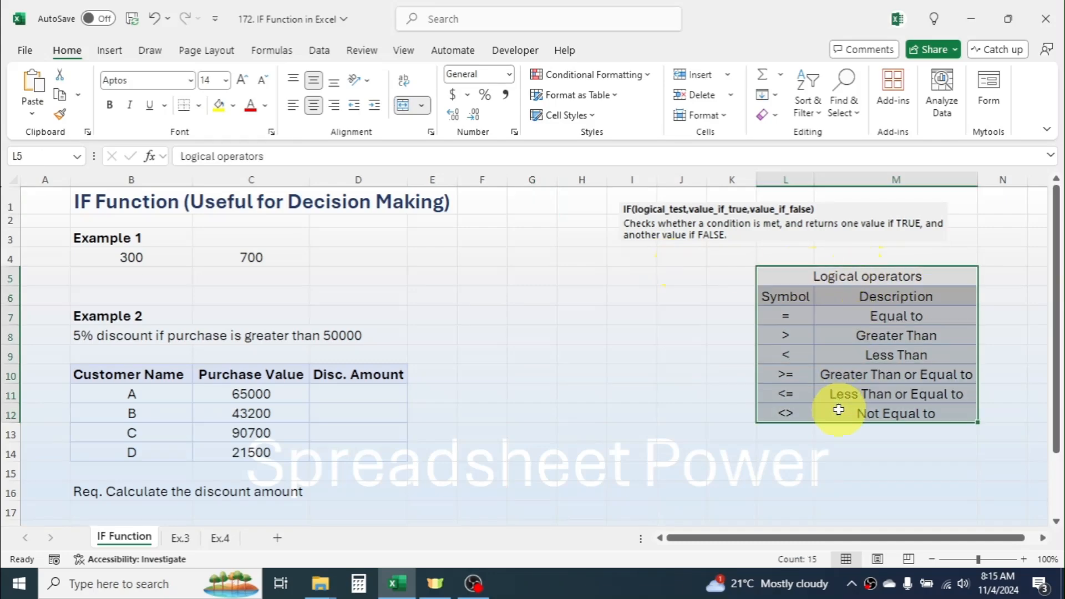
{"action": "left_click", "coordinate": [792, 312]}
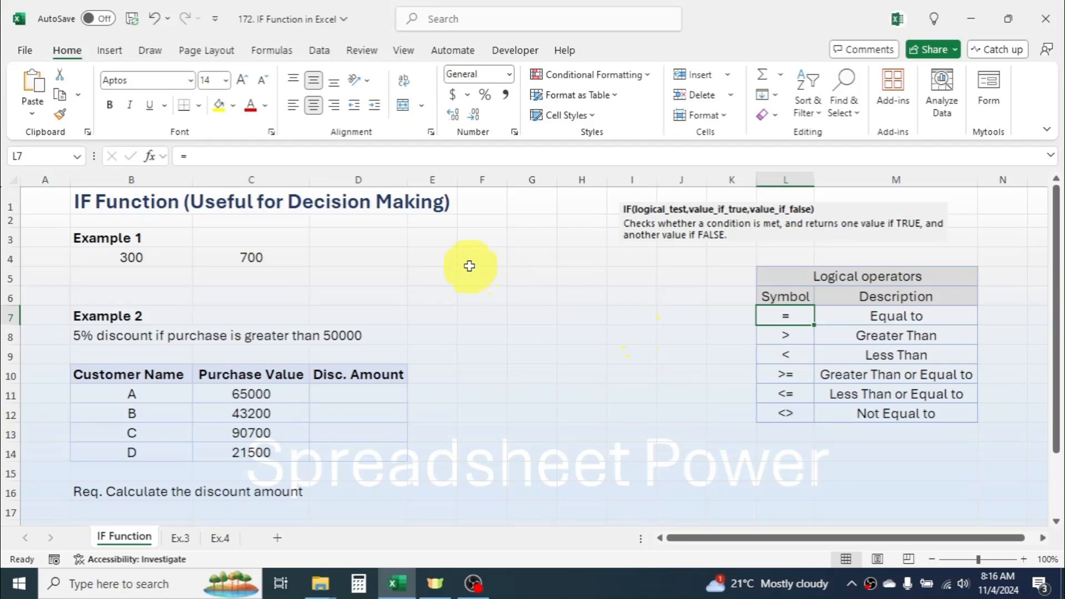
{"action": "left_click", "coordinate": [348, 254]}
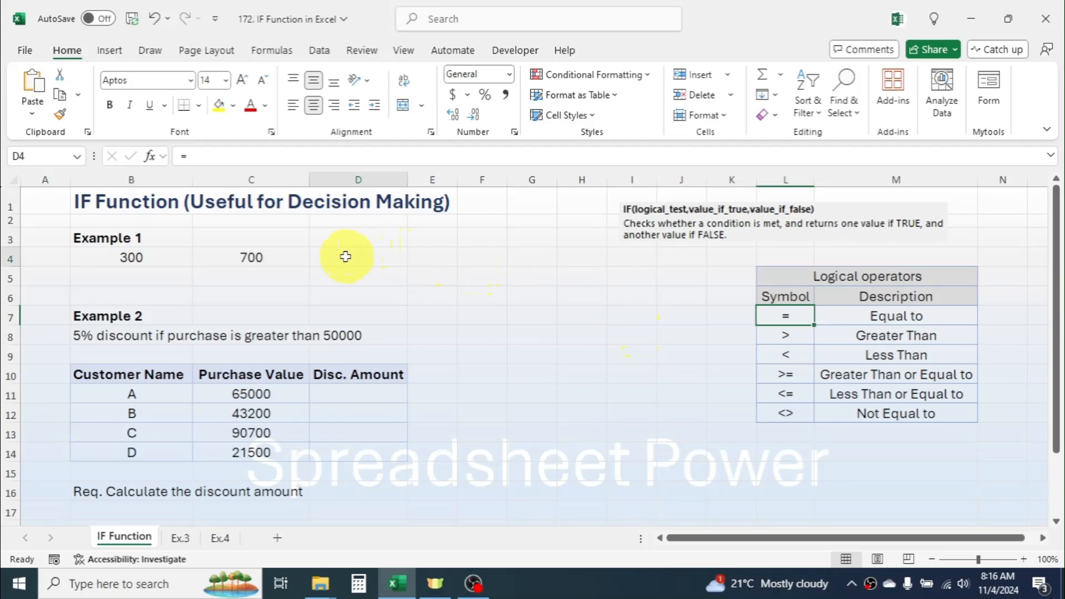
{"action": "left_click", "coordinate": [131, 255]}
{"action": "left_click", "coordinate": [258, 255]}
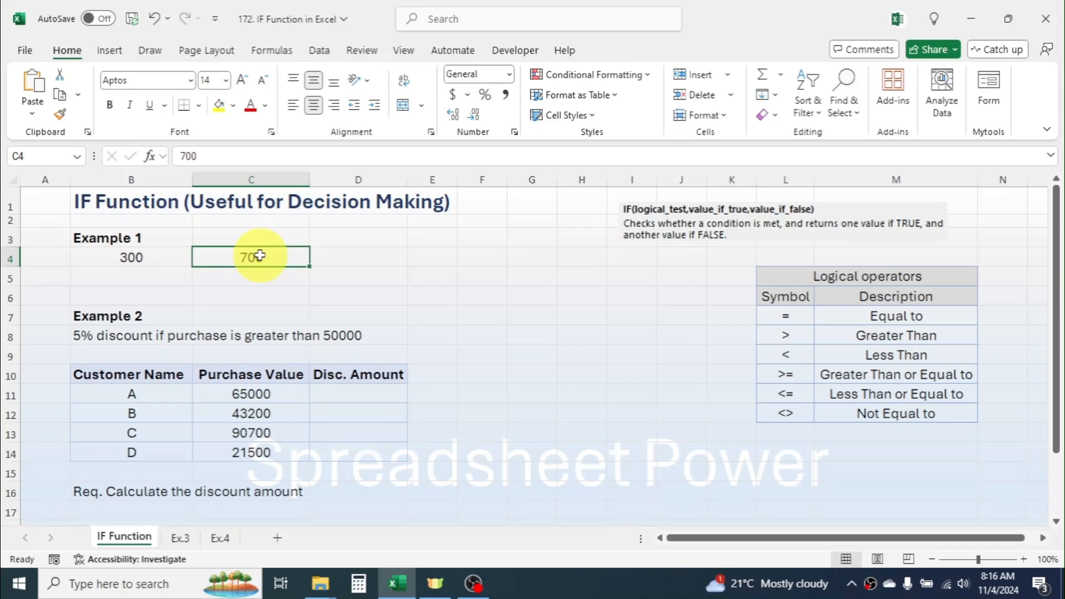
Enter the formula =B4=C4 in cell D4 to compare the two Example 1 values.
{"action": "left_click", "coordinate": [382, 261]}
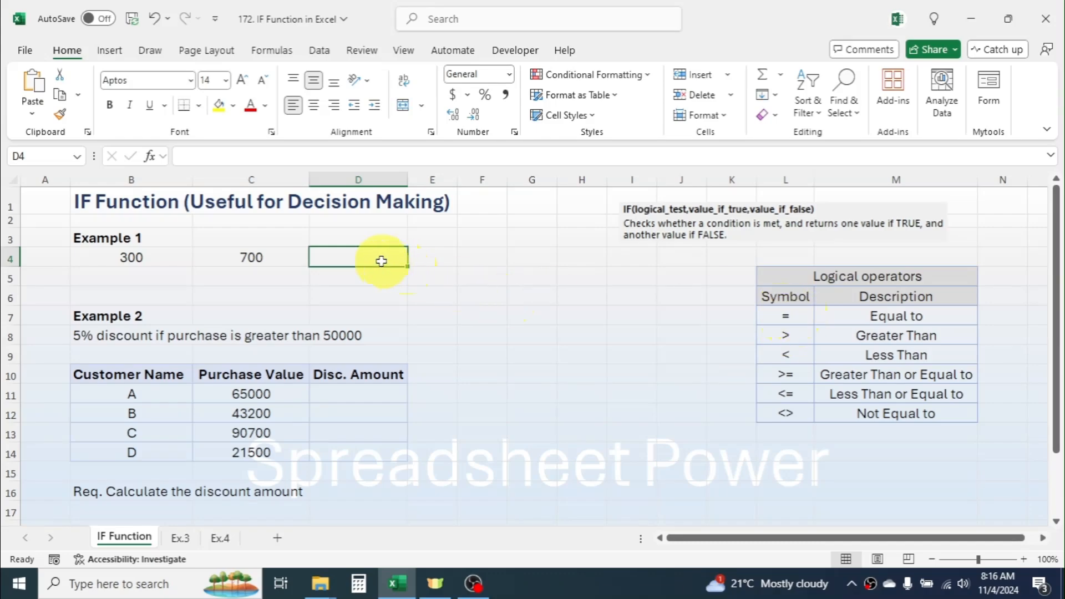
{"action": "type", "text": "="}
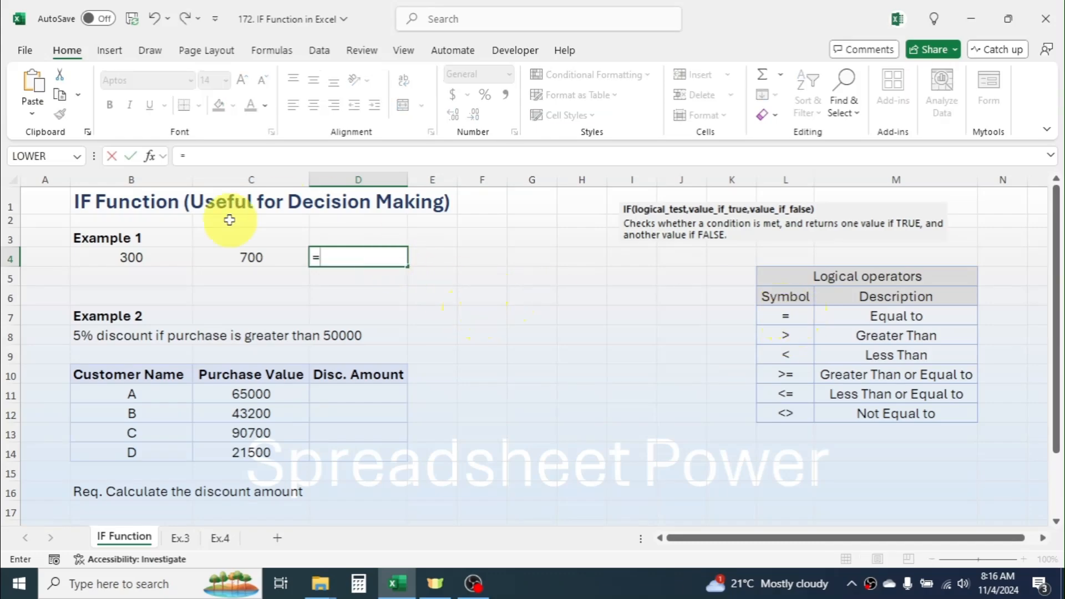
{"action": "left_click", "coordinate": [149, 258]}
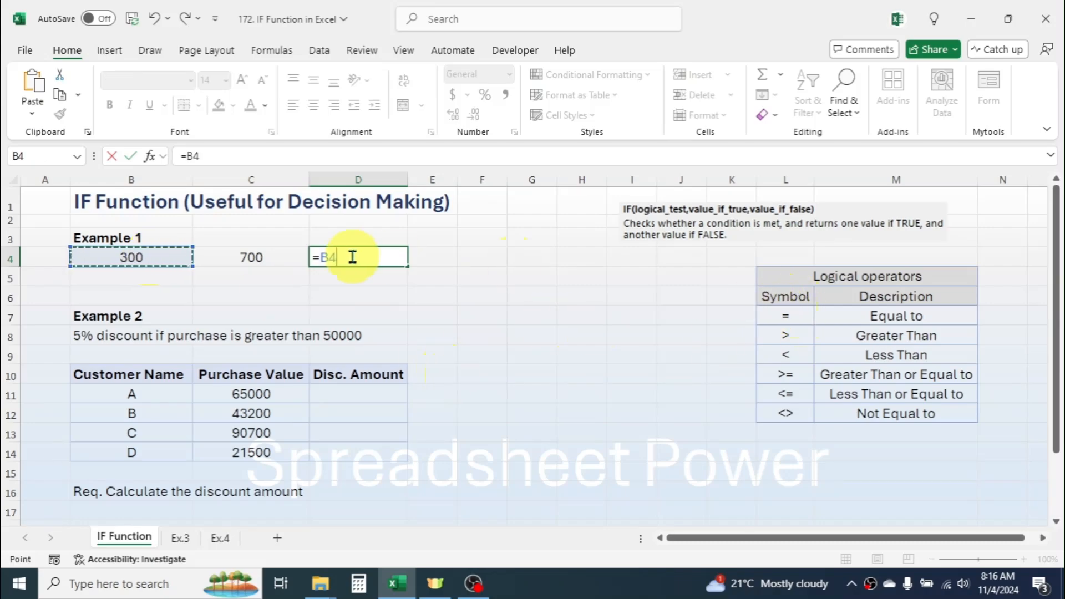
{"action": "type", "text": "="}
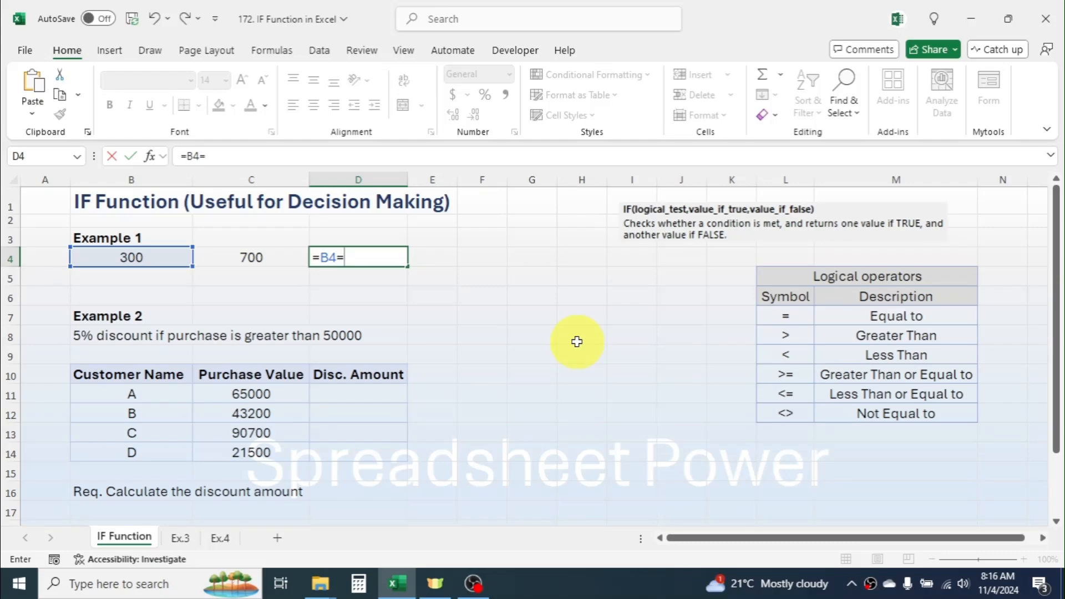
{"action": "left_click", "coordinate": [256, 259]}
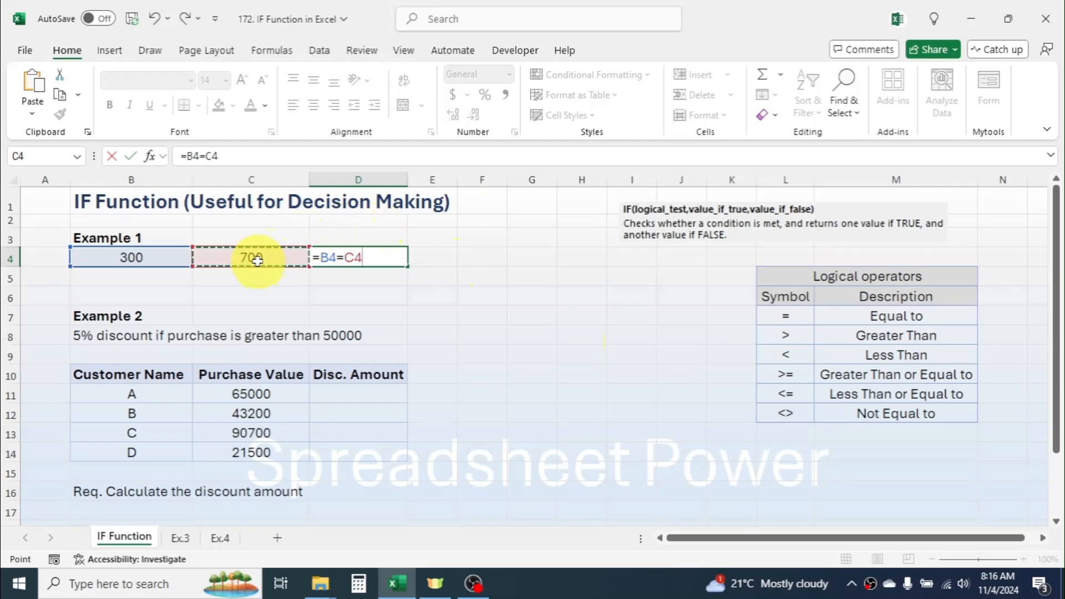
{"action": "key", "text": "ctrl+Return"}
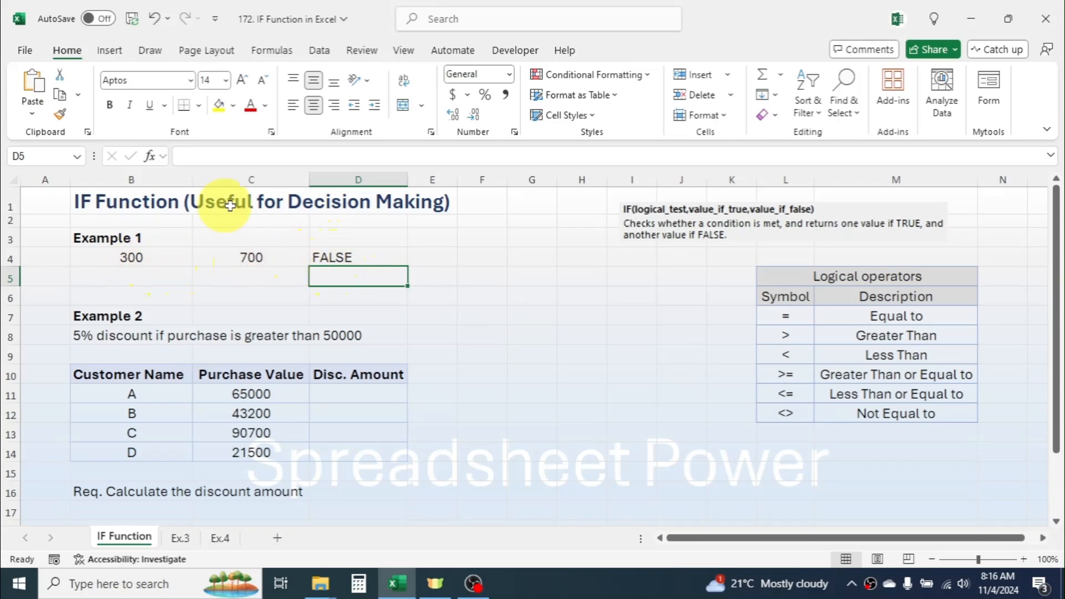
Set the second Example 1 value in cell C4 to 300.
{"action": "left_click", "coordinate": [269, 259]}
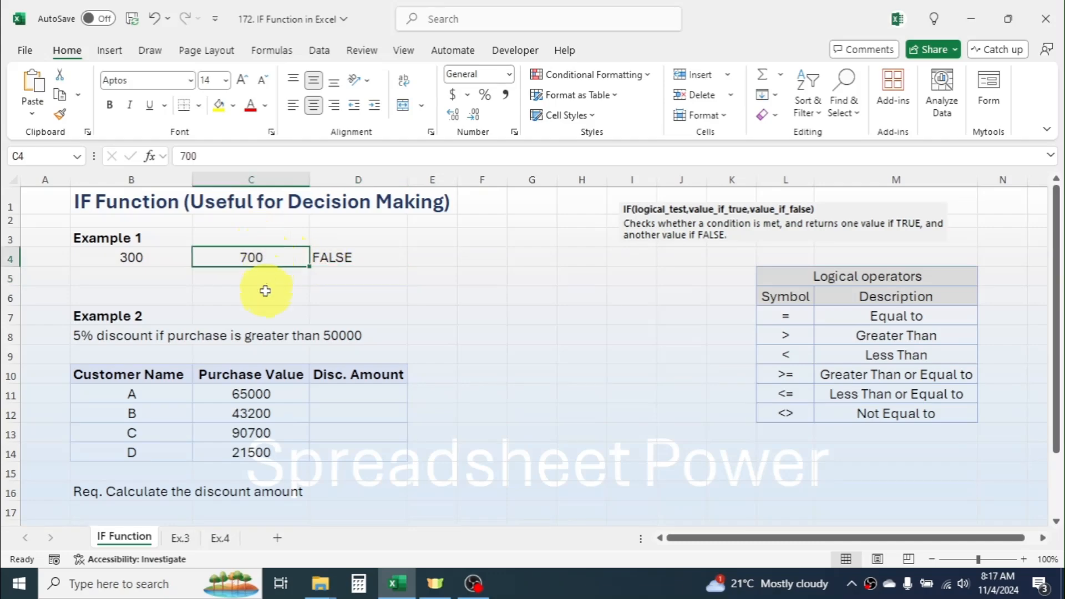
{"action": "type", "text": "300"}
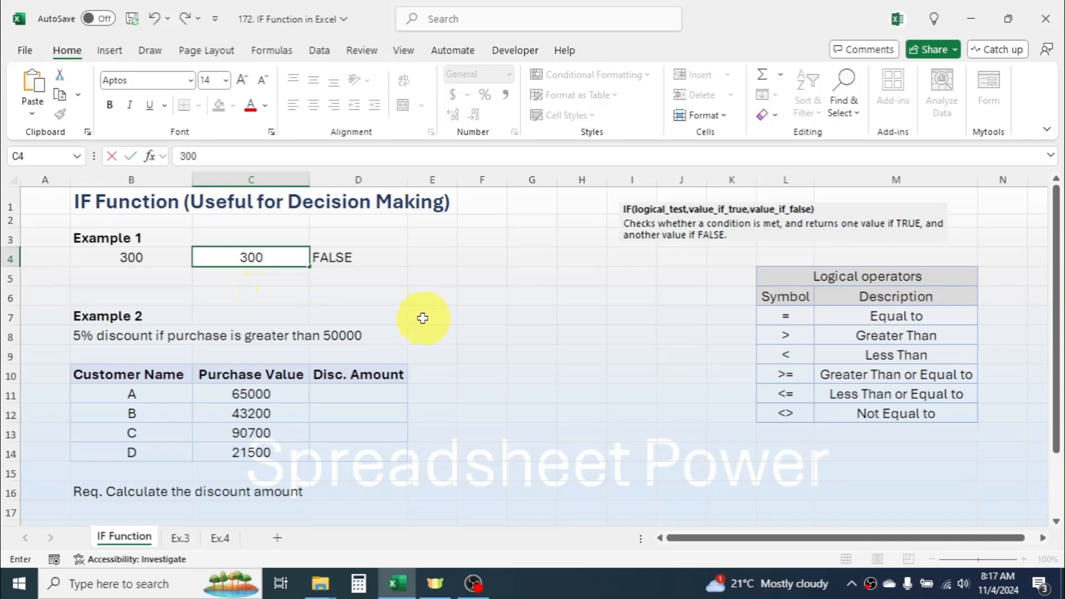
{"action": "key", "text": "Return"}
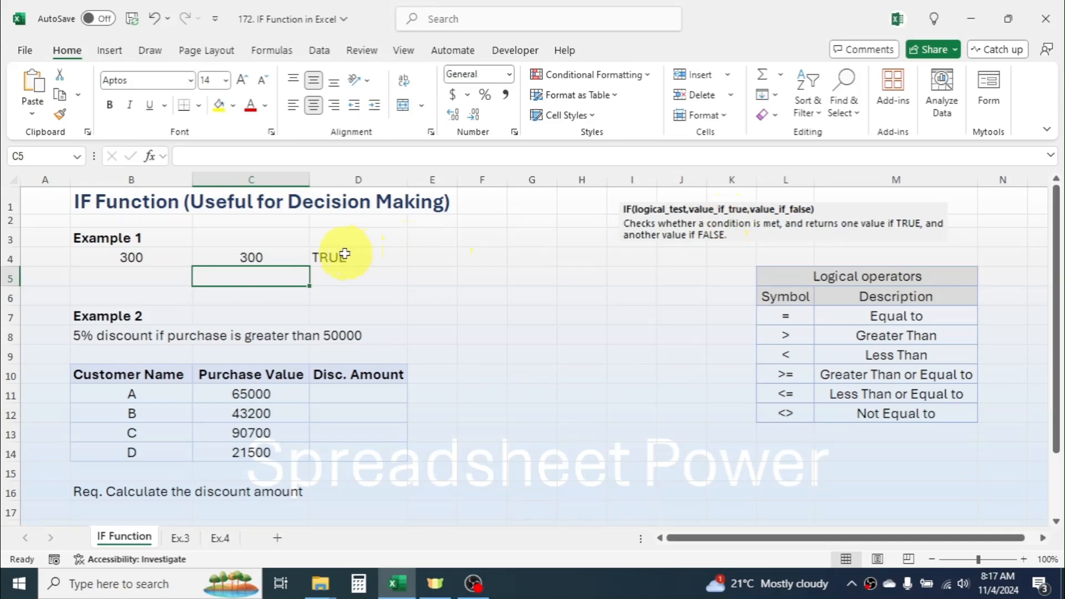
Turn the comparison in D4 into an IF function's logical test, with "Yes, the values are same" as the value if true.
{"action": "left_click", "coordinate": [371, 260]}
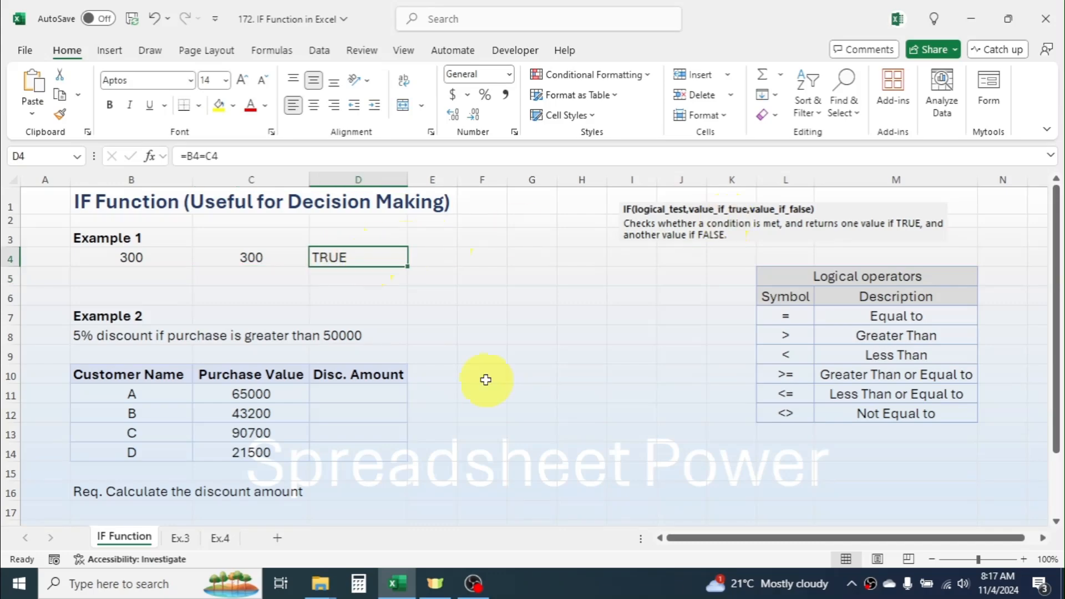
{"action": "double_click", "coordinate": [357, 255]}
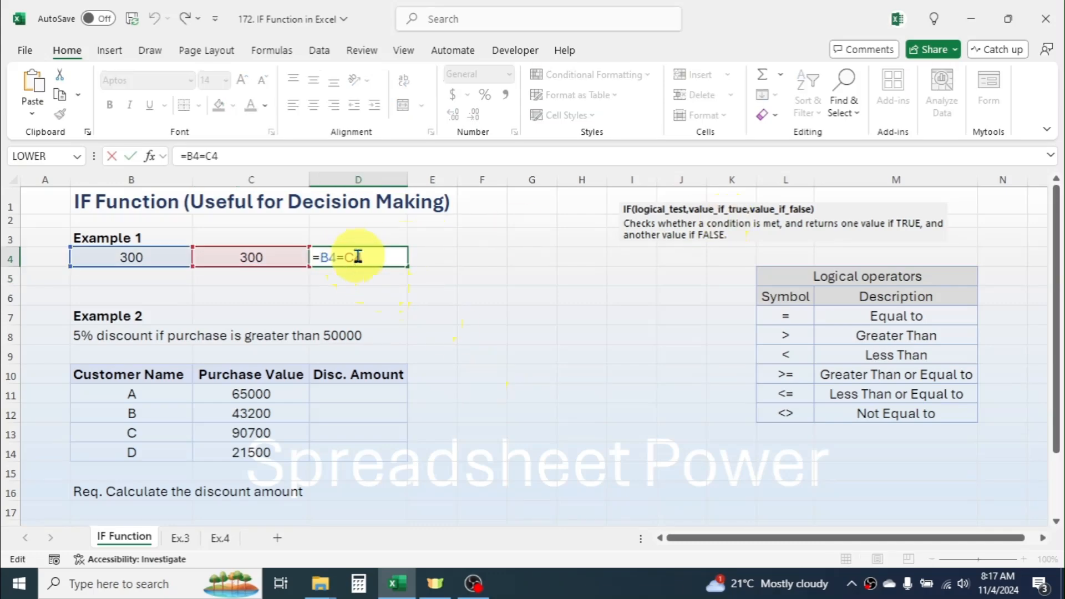
{"action": "left_click", "coordinate": [321, 258]}
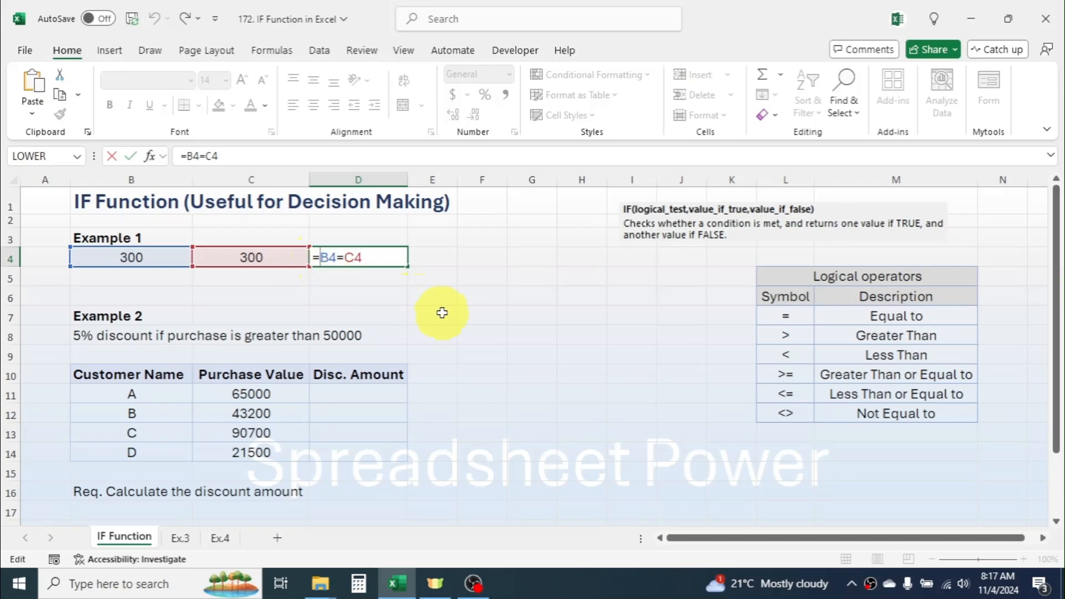
{"action": "type", "text": "IF"}
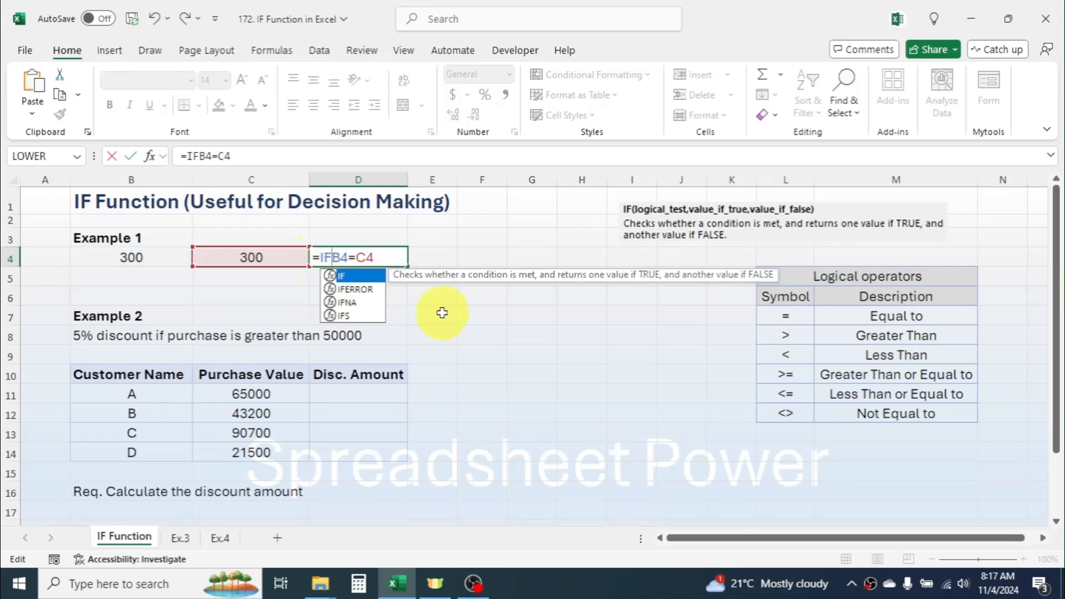
{"action": "type", "text": "("}
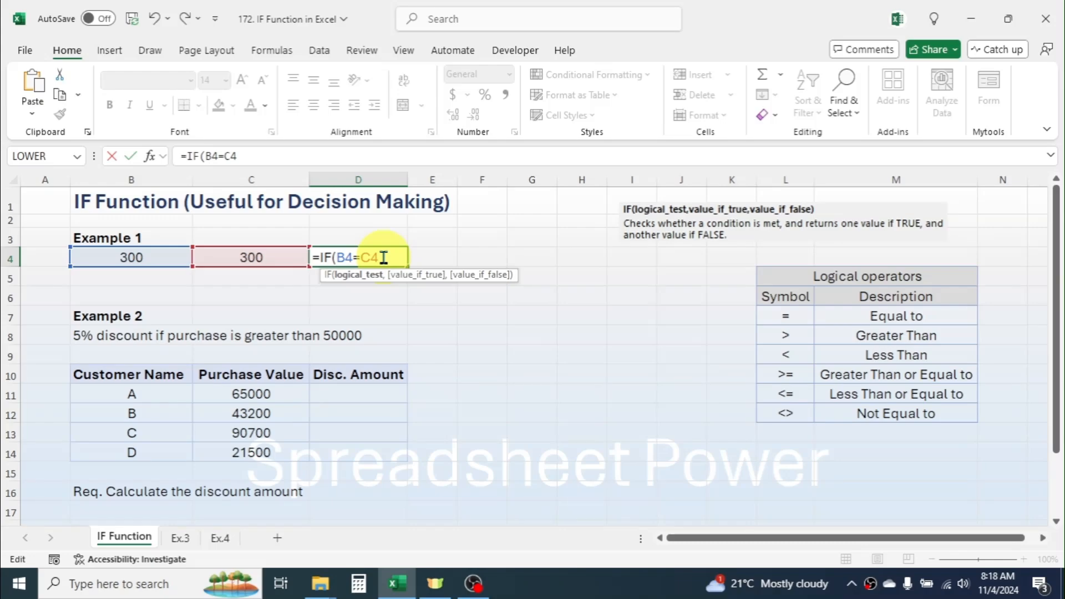
{"action": "type", "text": ","}
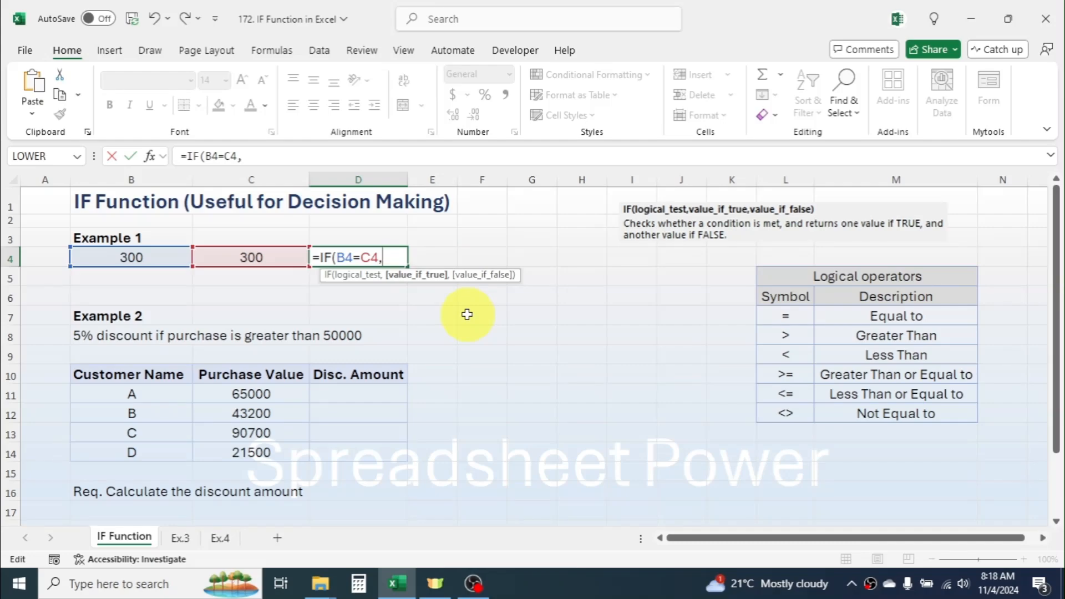
{"action": "type", "text": "\"Yes, the "}
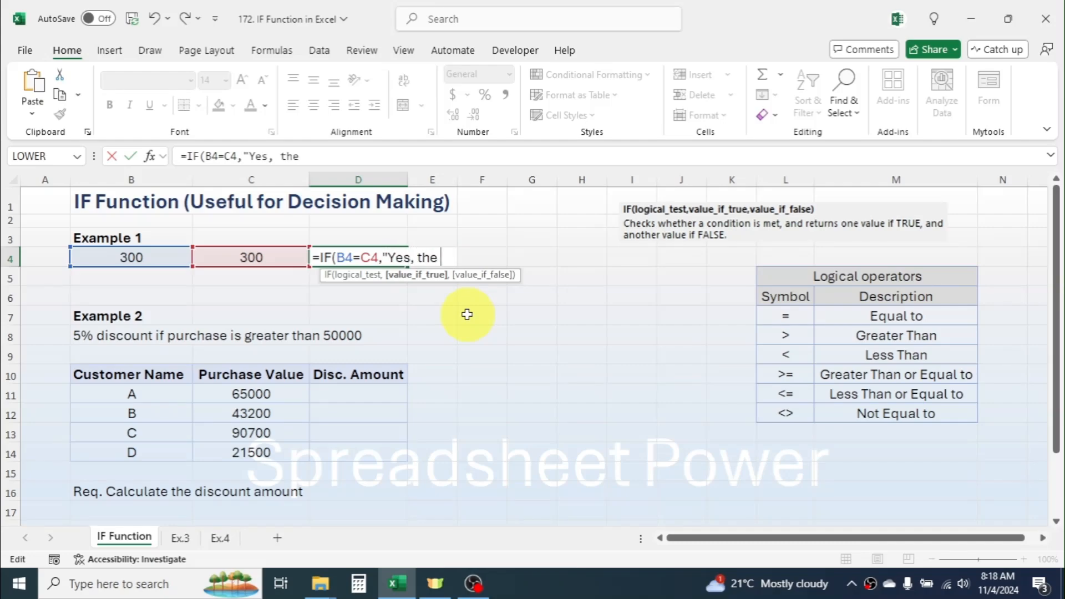
{"action": "type", "text": "values ar"}
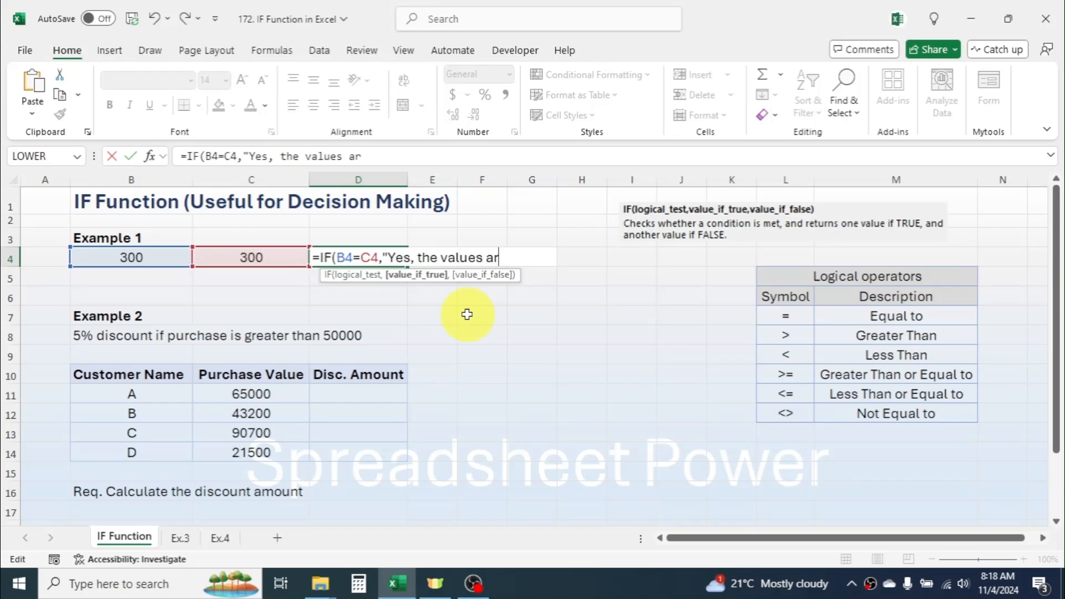
{"action": "type", "text": "e same"}
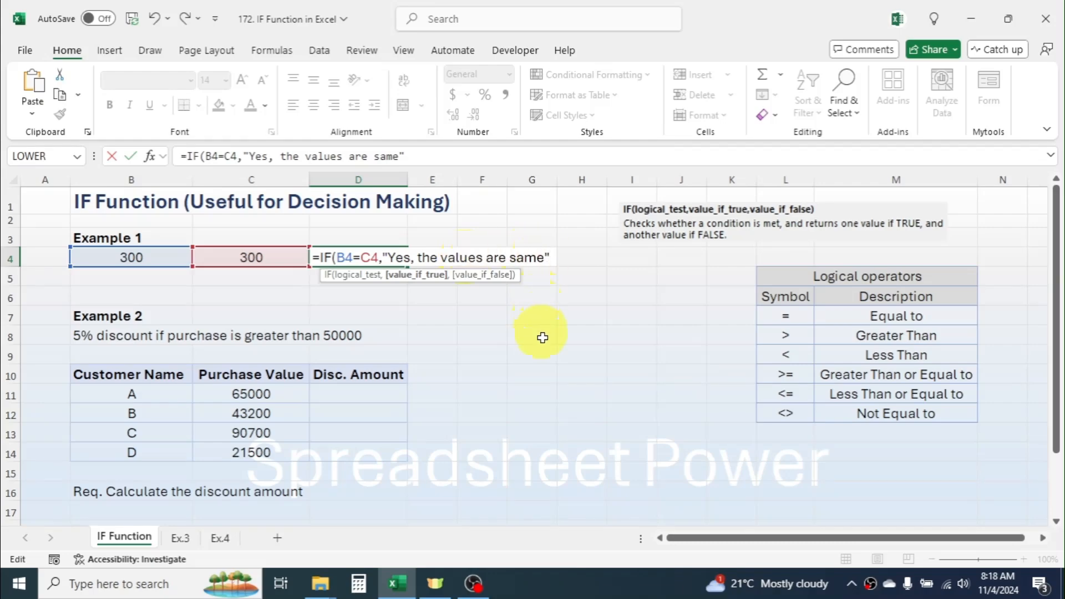
Complete the IF formula in D4 with "No, the values are different" as the value if false.
{"action": "type", "text": ","}
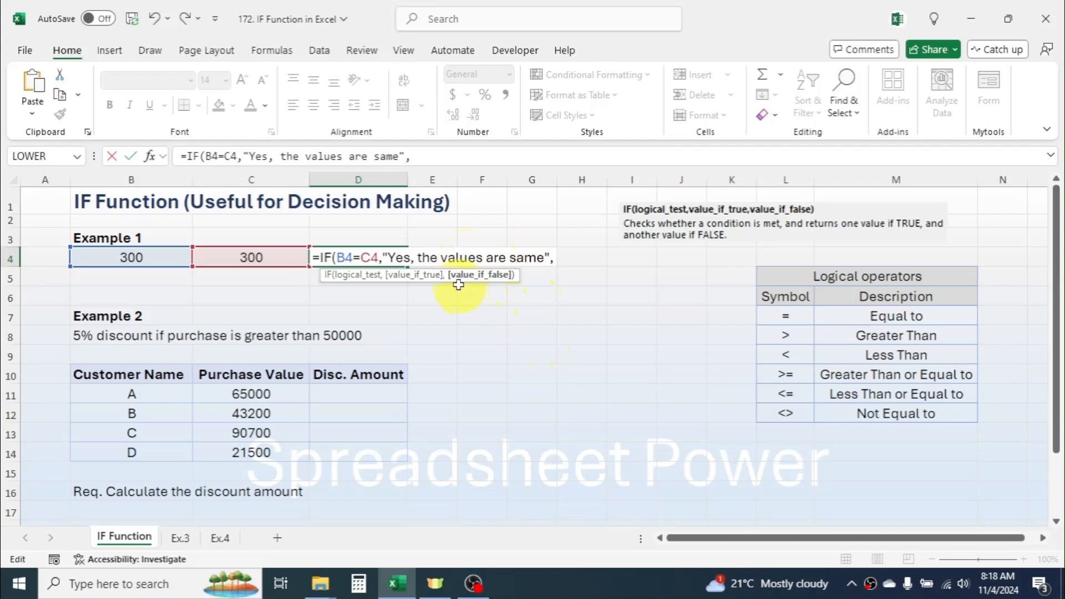
{"action": "type", "text": "\""}
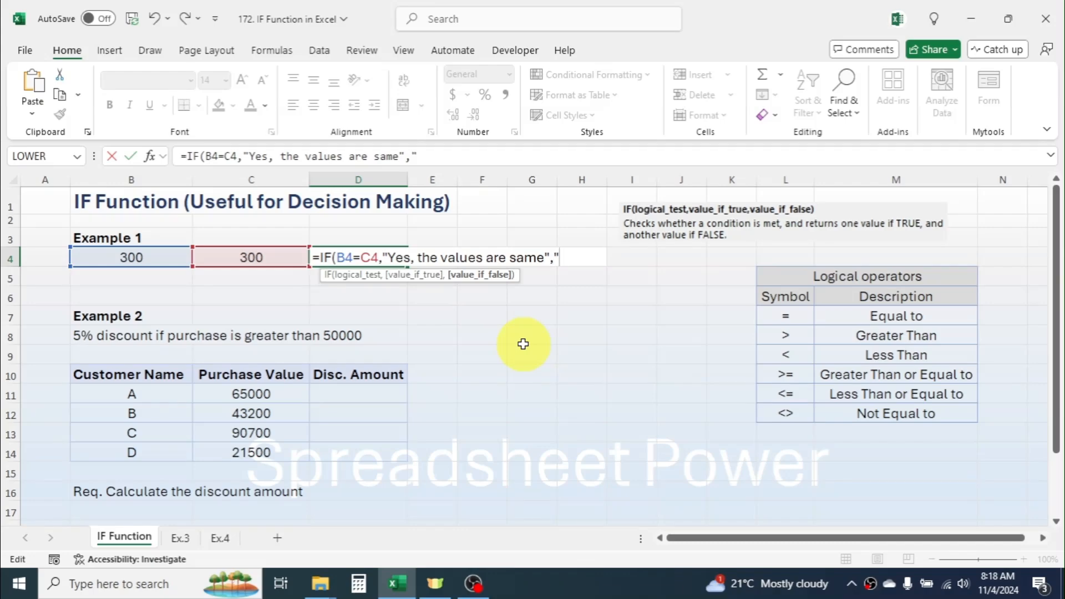
{"action": "type", "text": "No, the values are"}
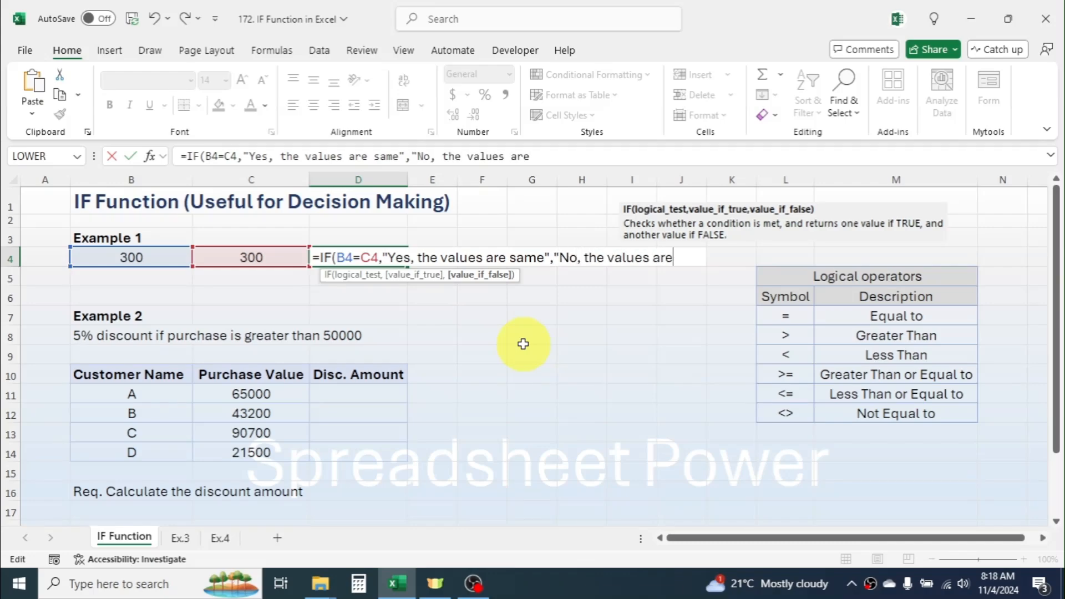
{"action": "type", "text": " different"}
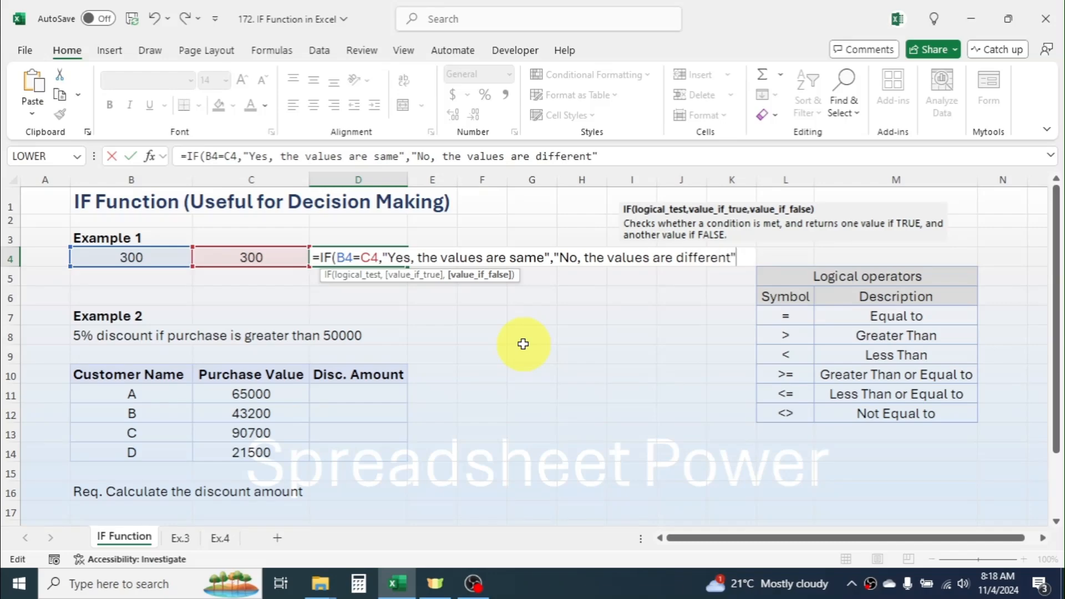
{"action": "type", "text": "\")"}
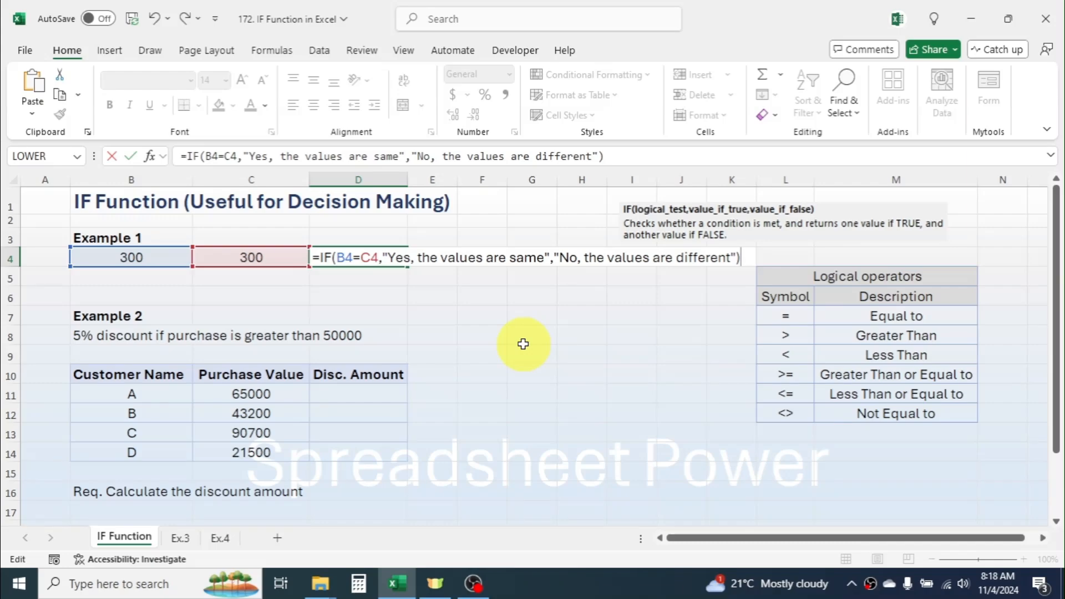
{"action": "key", "text": "Return"}
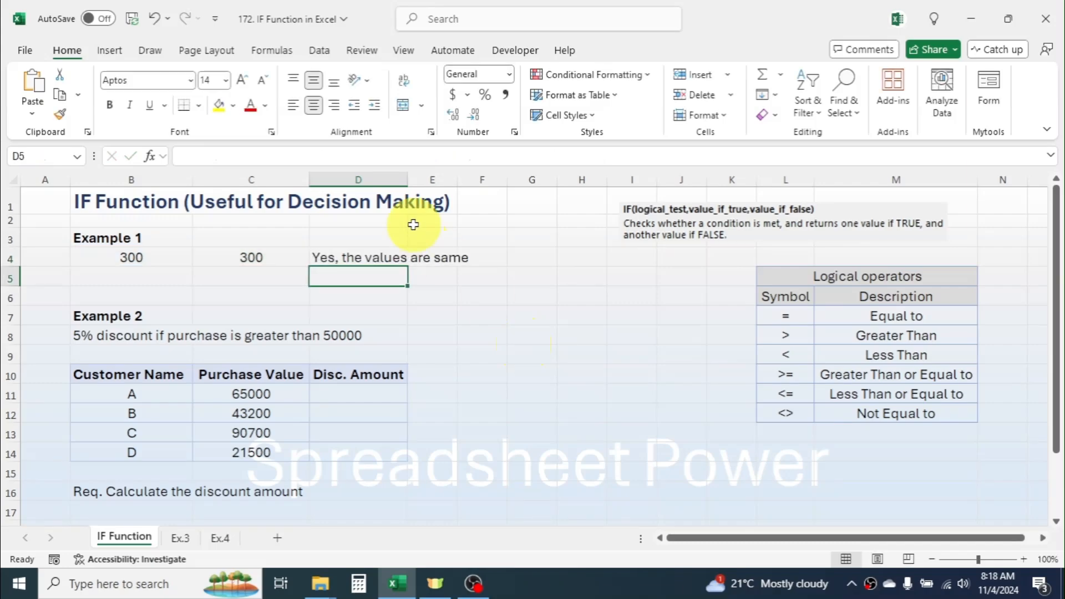
Set cell C4 to 350 to test the IF formula with unequal values.
{"action": "left_click", "coordinate": [365, 259]}
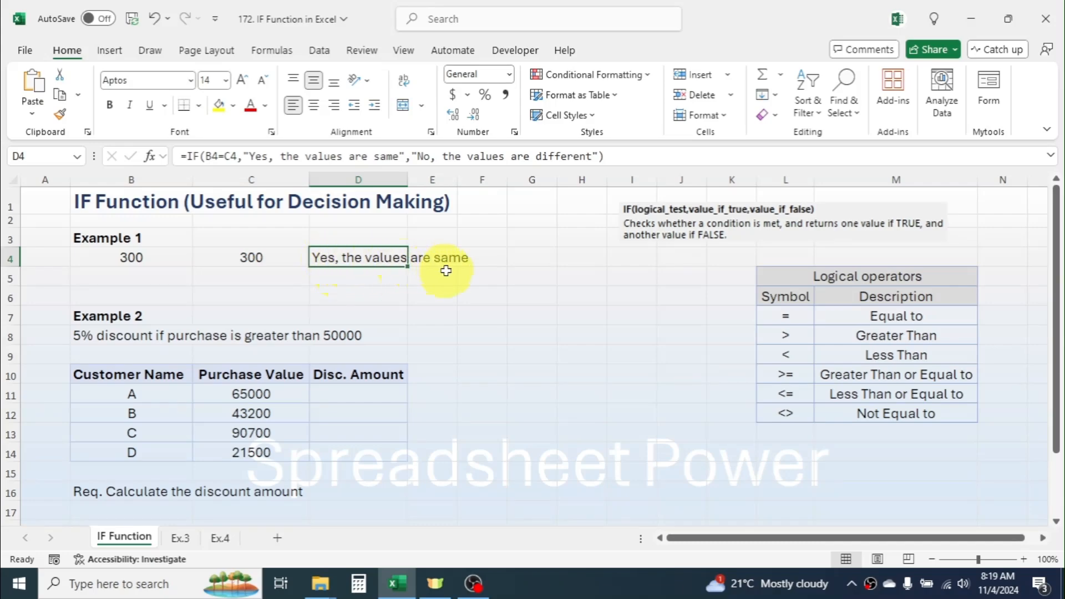
{"action": "left_click", "coordinate": [258, 256]}
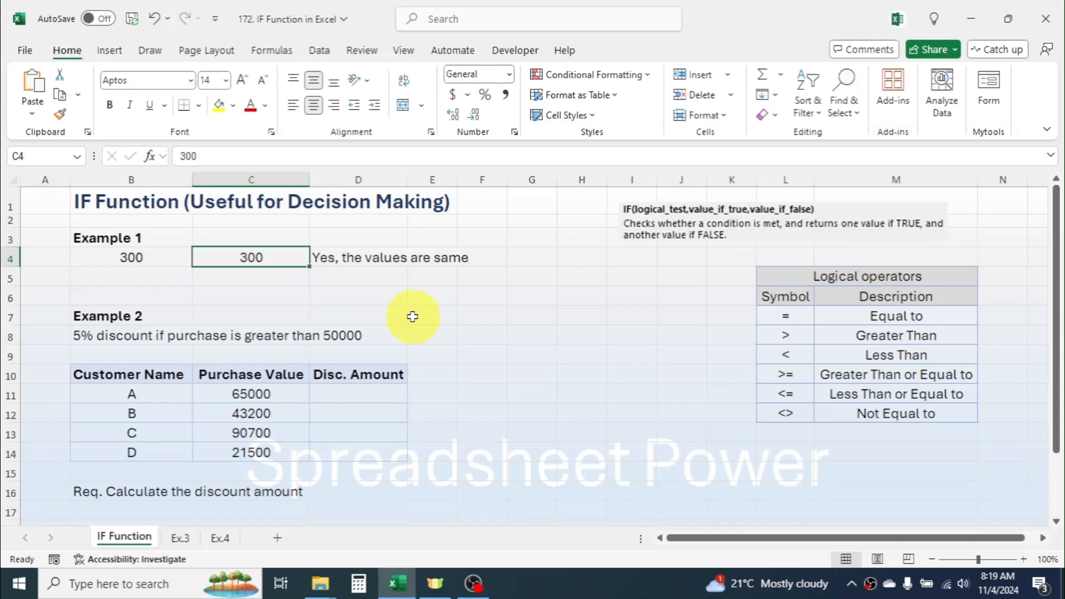
{"action": "type", "text": "350"}
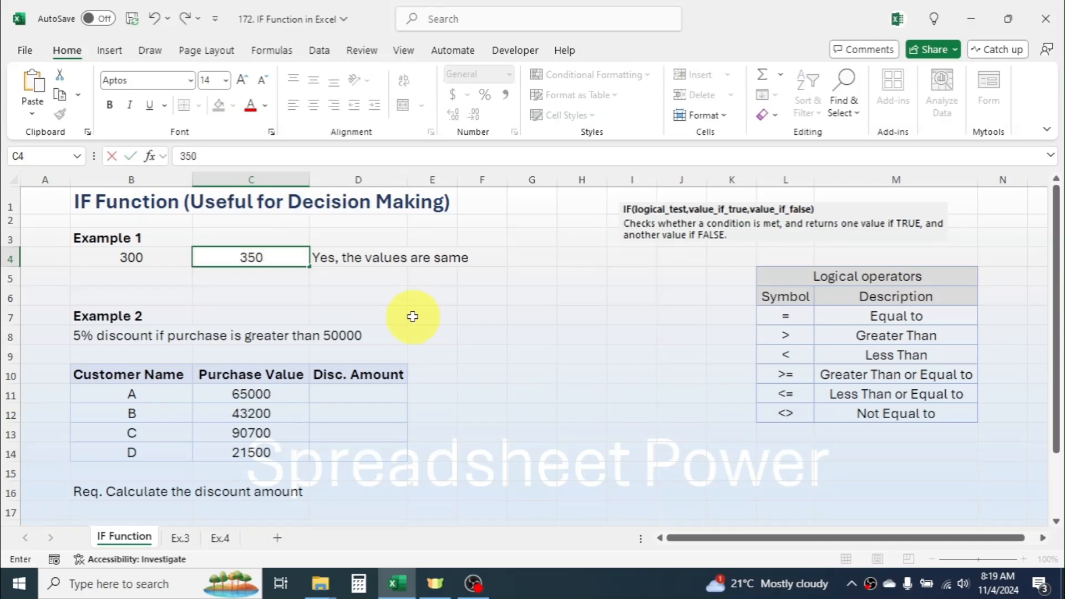
{"action": "key", "text": "Return"}
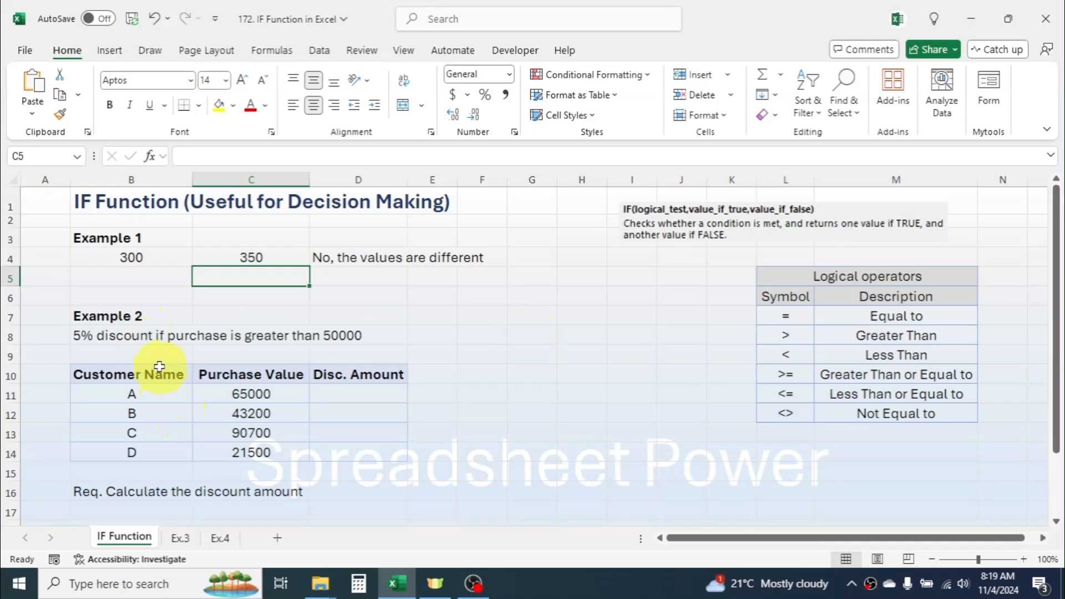
{"action": "left_click_drag", "start_coordinate": [159, 366], "coordinate": [150, 446]}
{"action": "left_click_drag", "start_coordinate": [244, 374], "coordinate": [238, 450]}
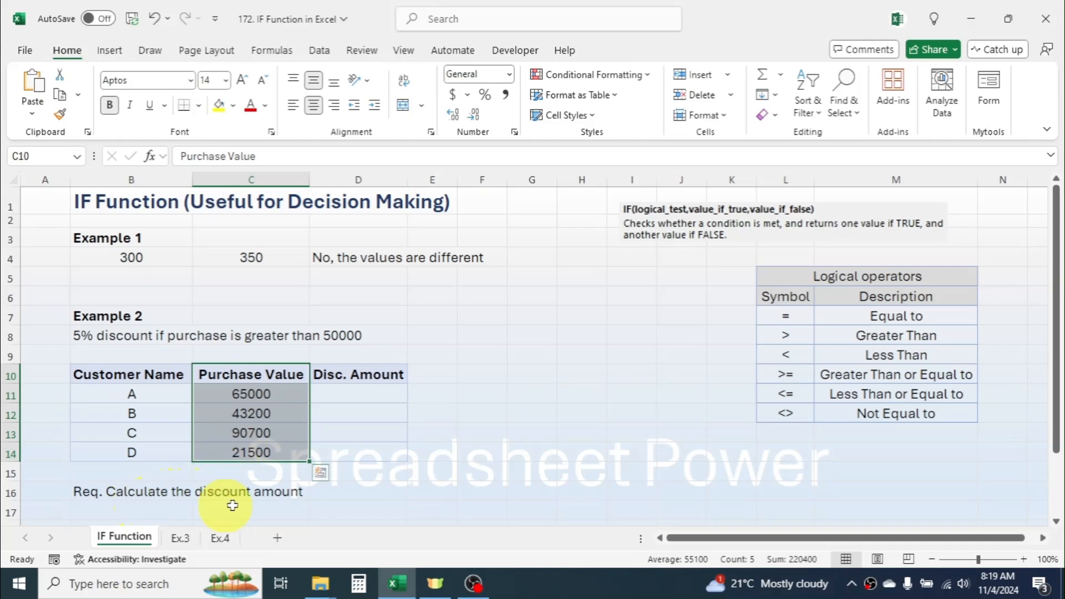
{"action": "left_click_drag", "start_coordinate": [378, 377], "coordinate": [371, 448]}
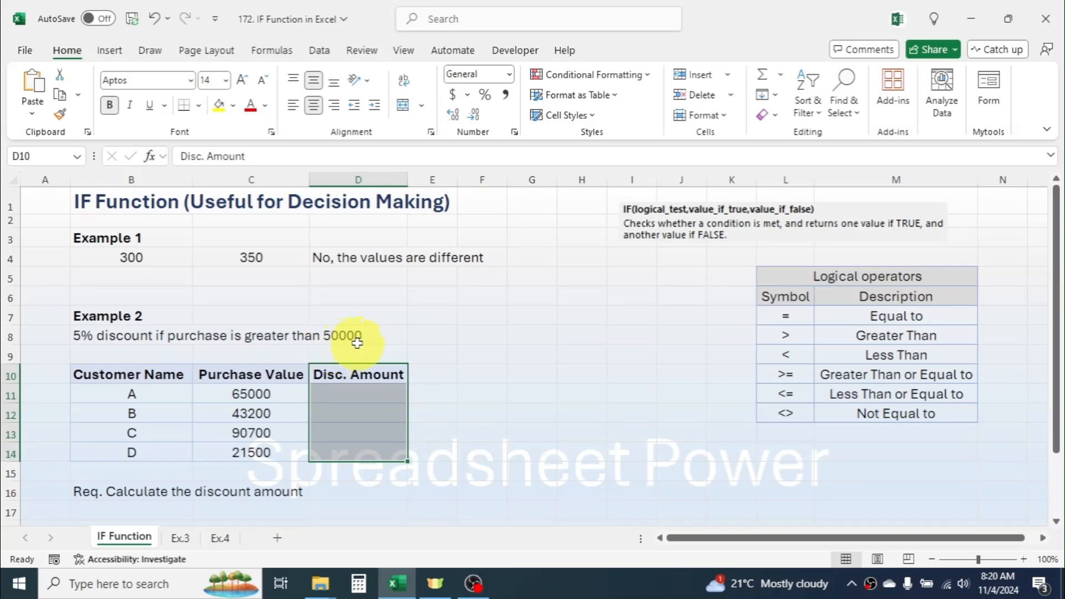
{"action": "left_click", "coordinate": [468, 367]}
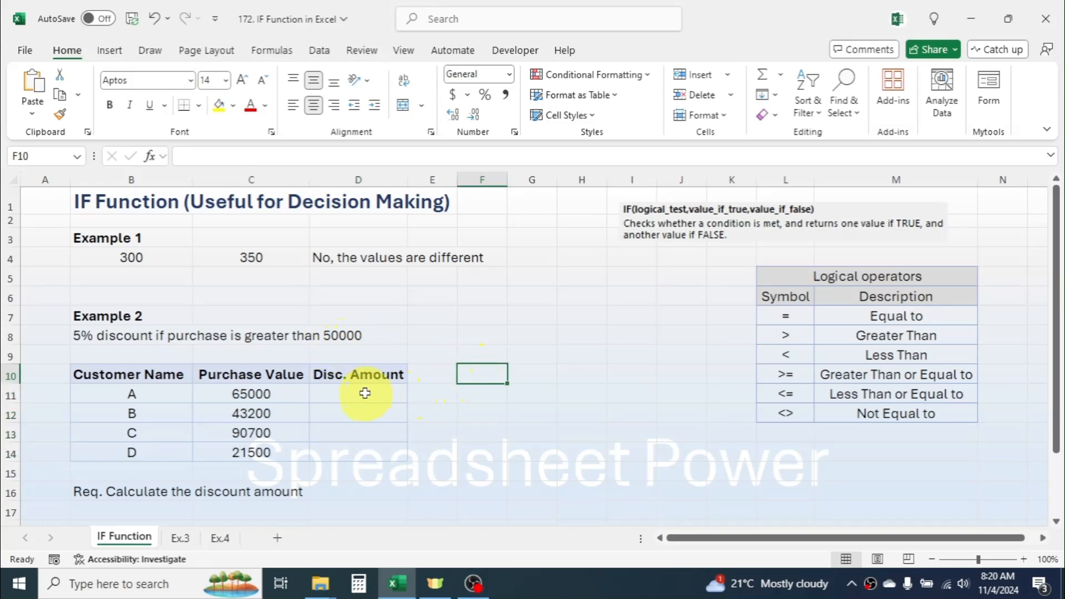
Start an IF formula in D11 with the logical test C11>50000 for customer A's discount.
{"action": "left_click_drag", "start_coordinate": [369, 395], "coordinate": [357, 447]}
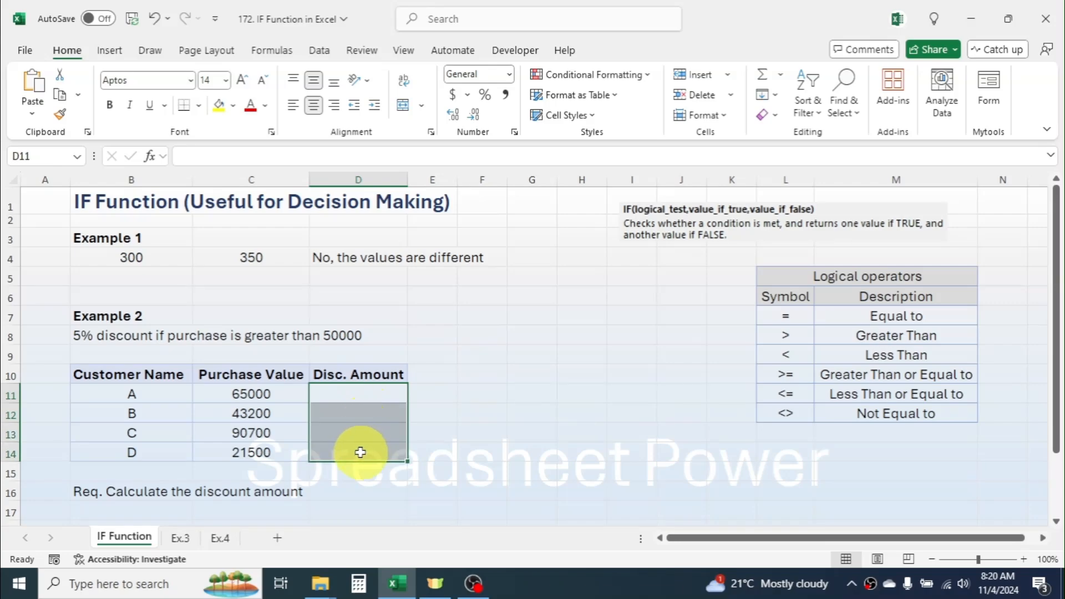
{"action": "left_click", "coordinate": [454, 433]}
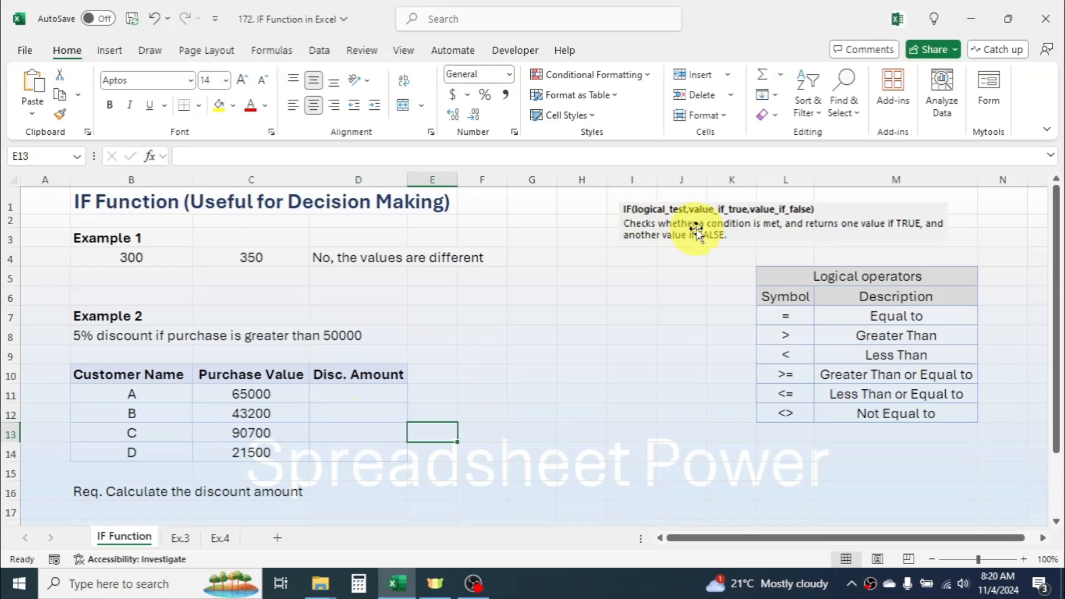
{"action": "left_click", "coordinate": [373, 389]}
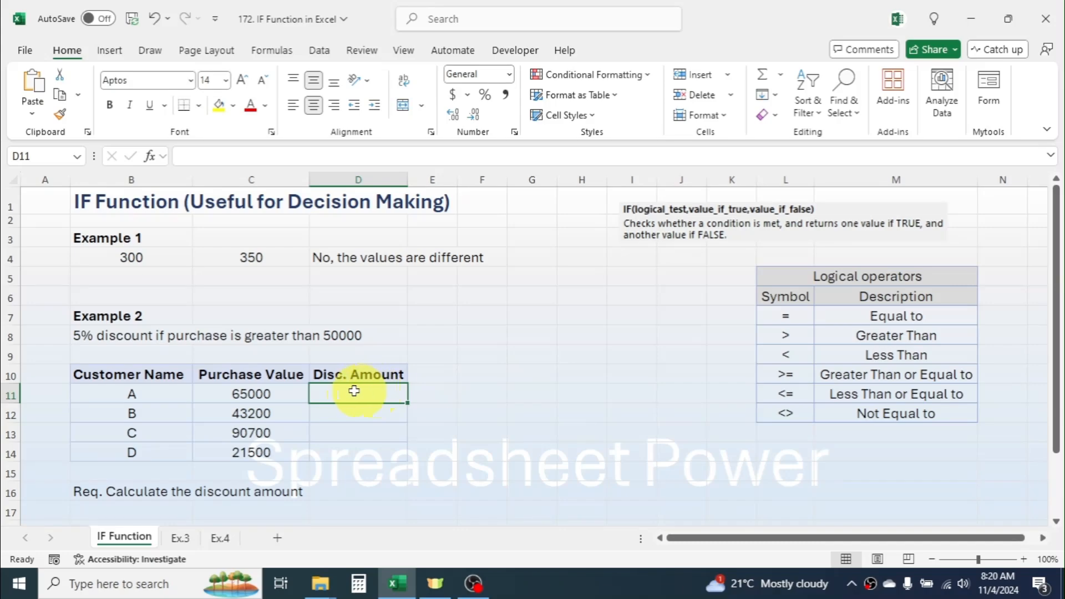
{"action": "type", "text": "=IF"}
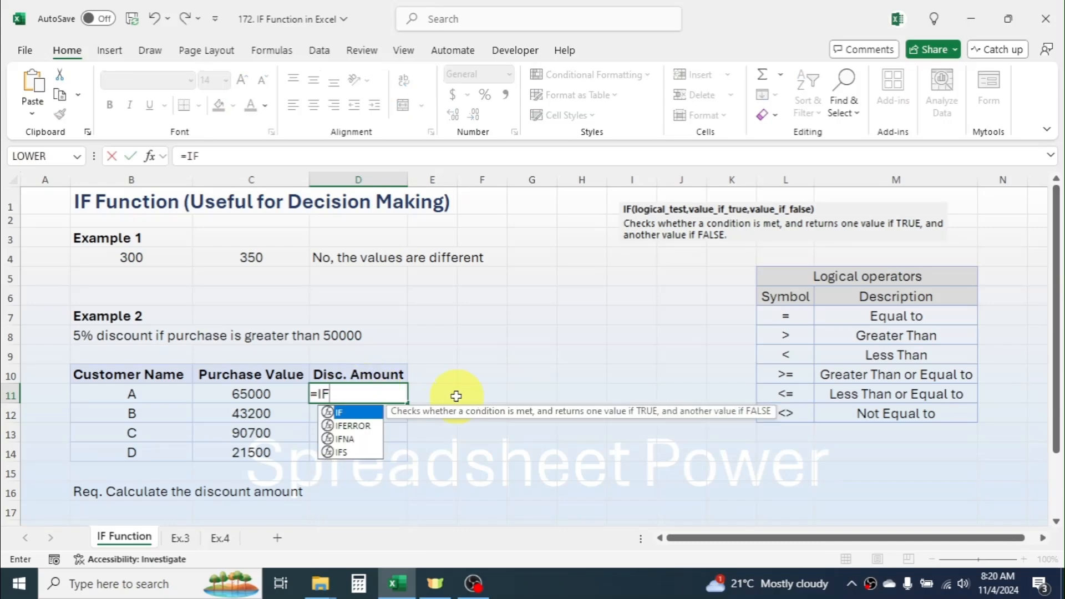
{"action": "type", "text": "("}
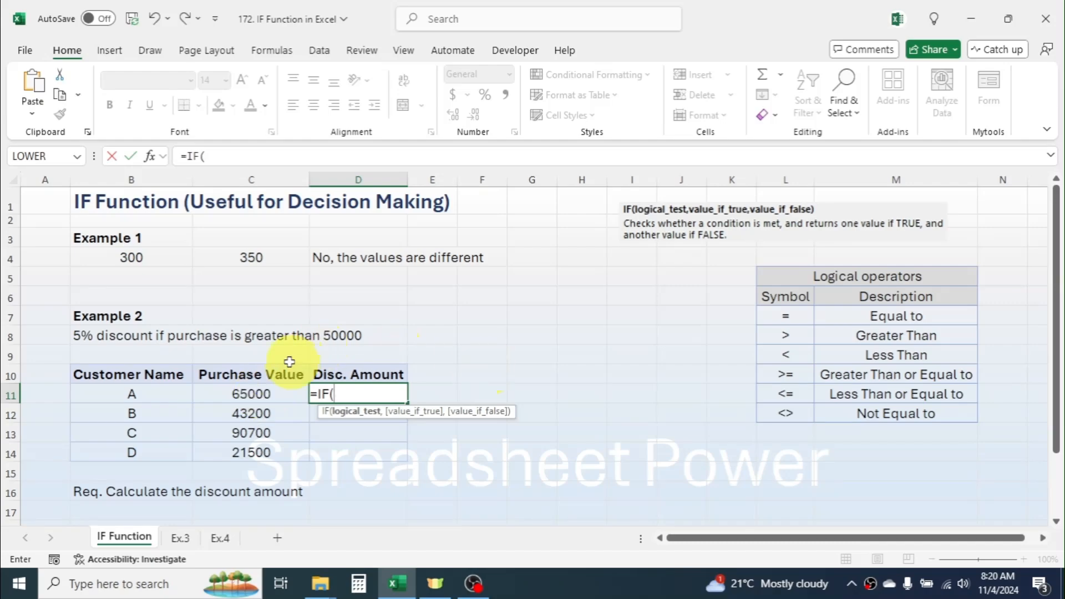
{"action": "left_click", "coordinate": [251, 393]}
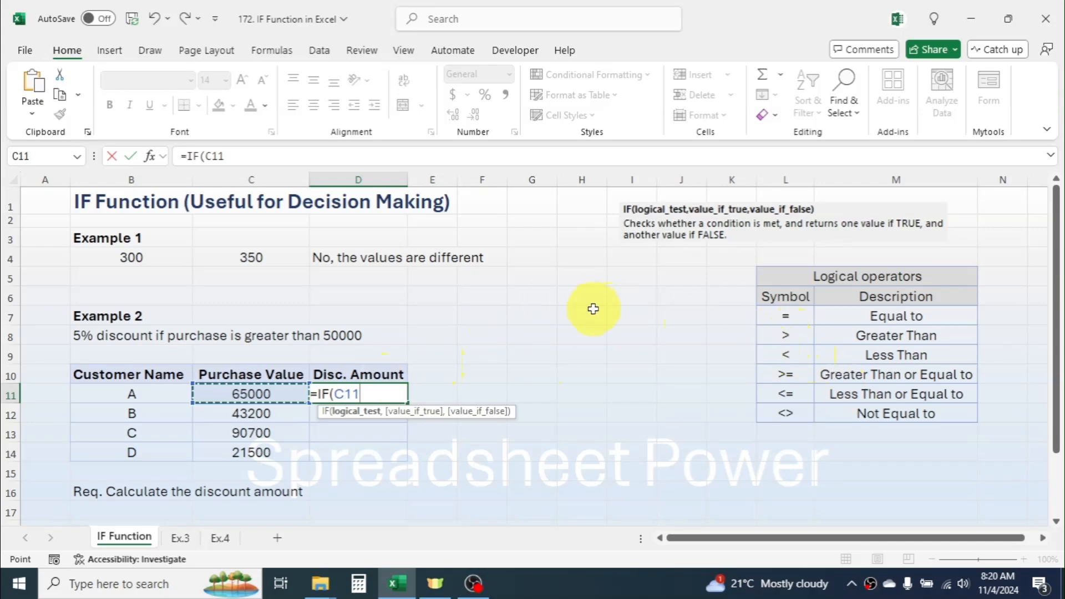
{"action": "type", "text": ">50000"}
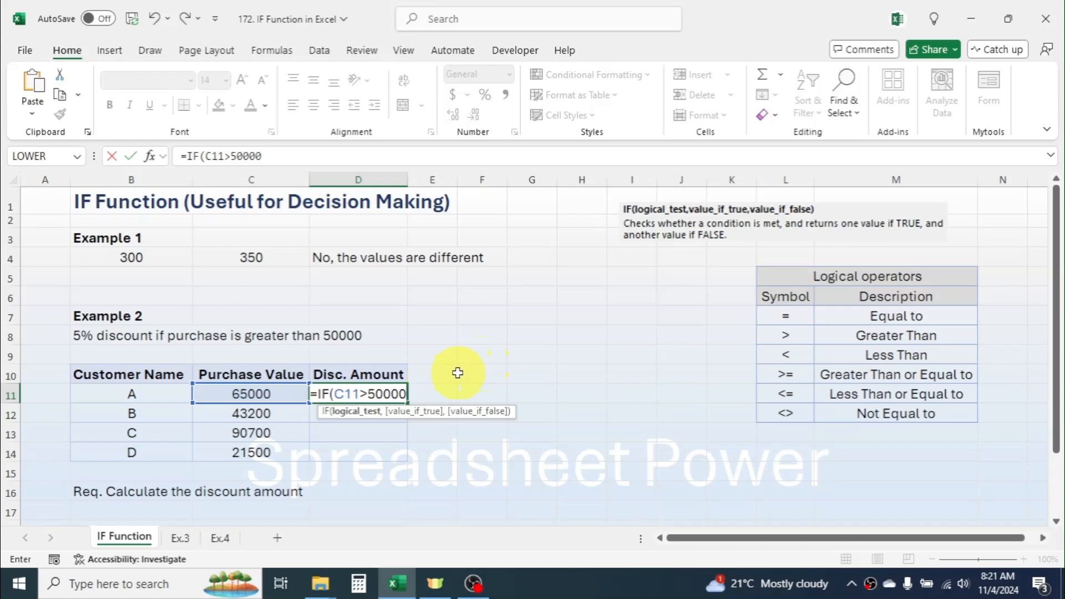
{"action": "type", "text": ","}
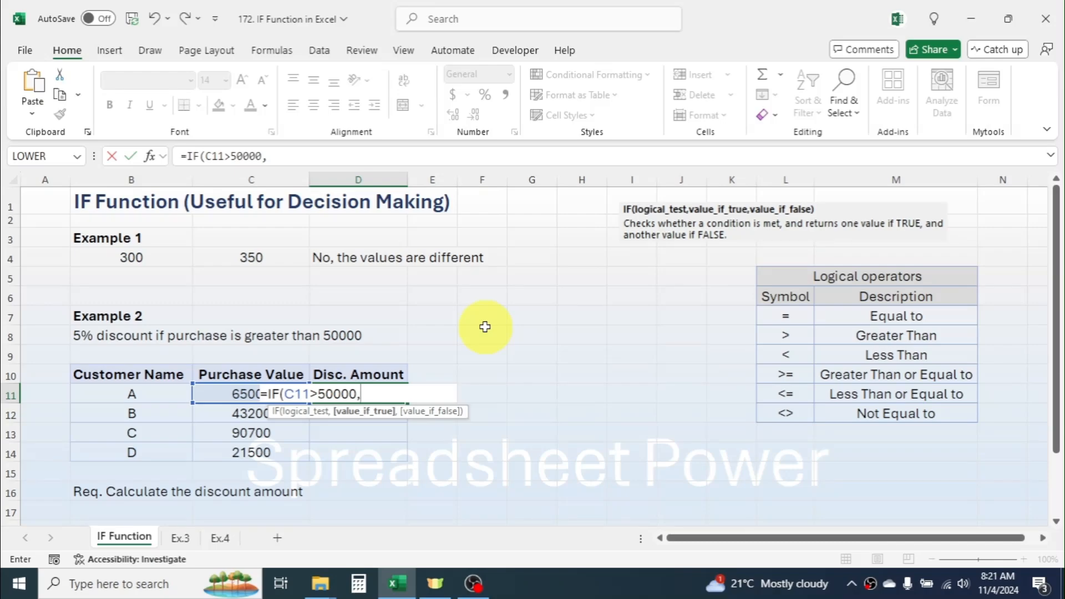
Complete the IF formula in D11 with C11*5% as the value if true and 0 as the value if false.
{"action": "left_click", "coordinate": [224, 395]}
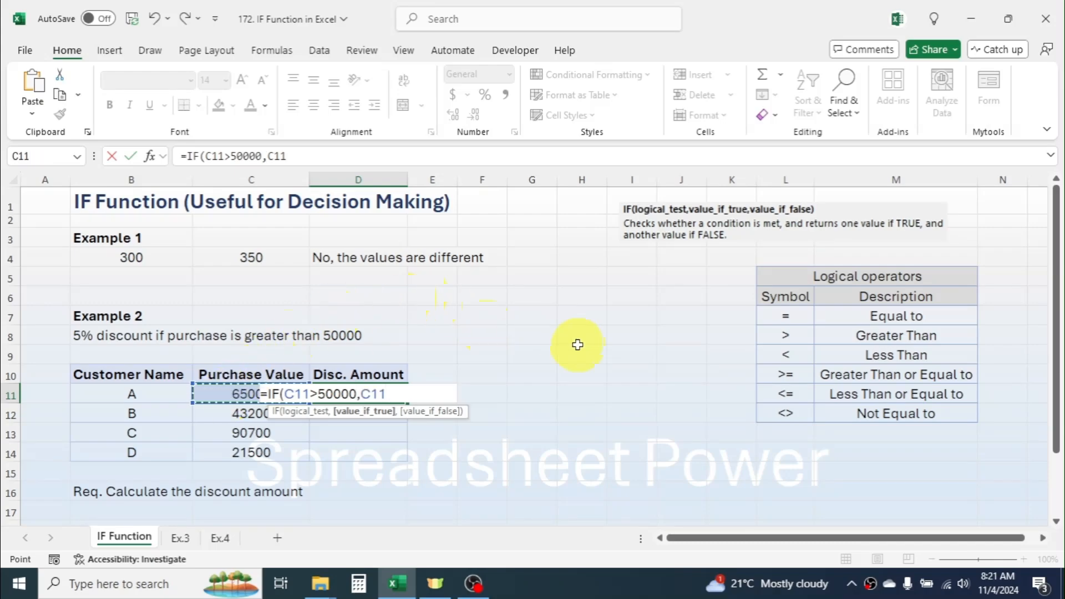
{"action": "type", "text": "*"}
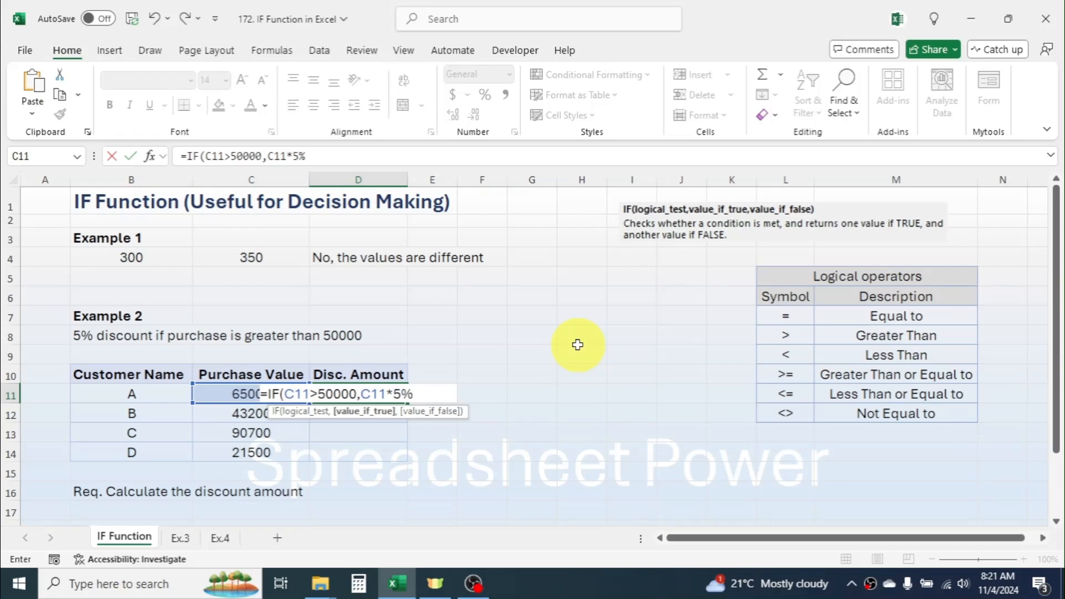
{"action": "type", "text": "5%,"}
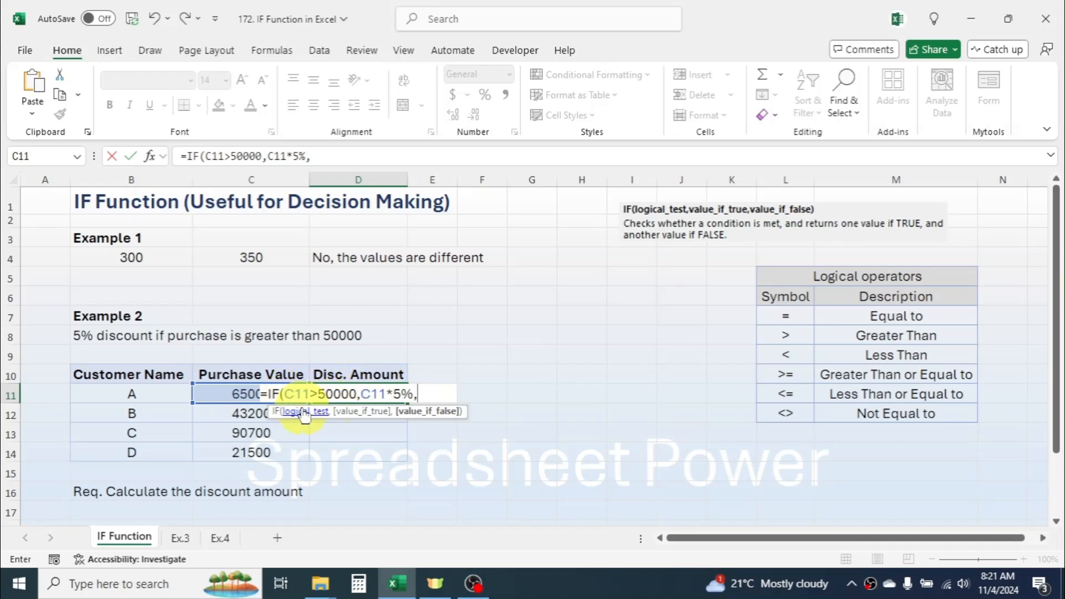
{"action": "left_click", "coordinate": [426, 394]}
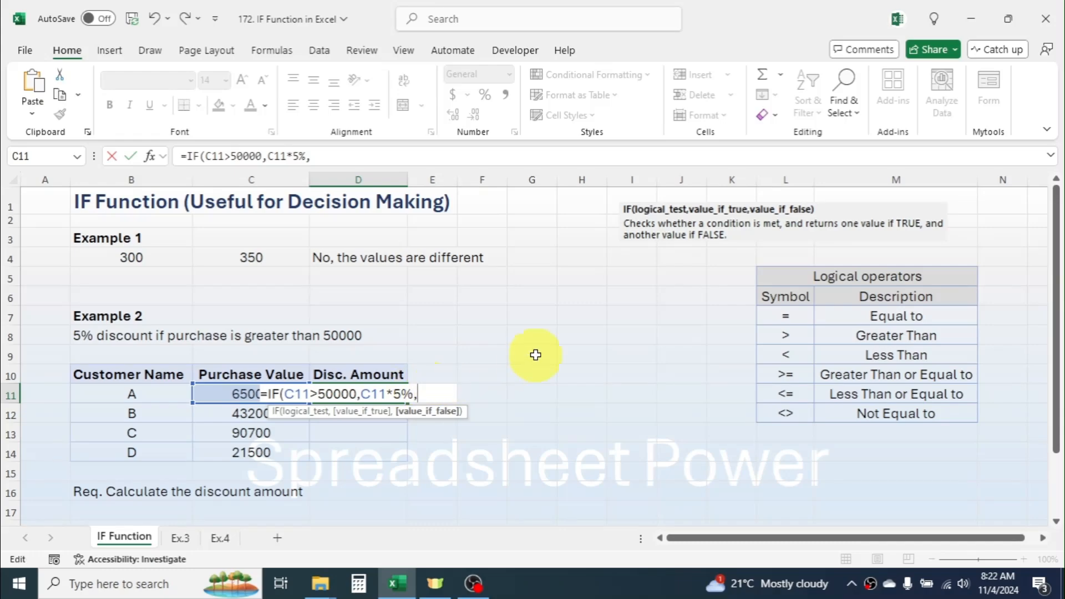
{"action": "type", "text": ")"}
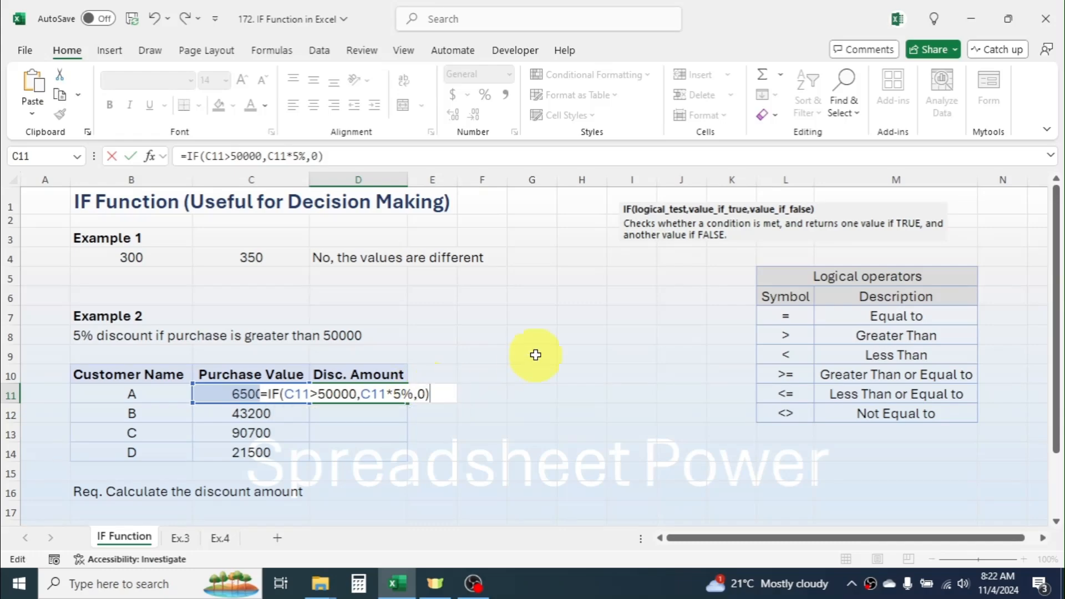
{"action": "key", "text": "Return"}
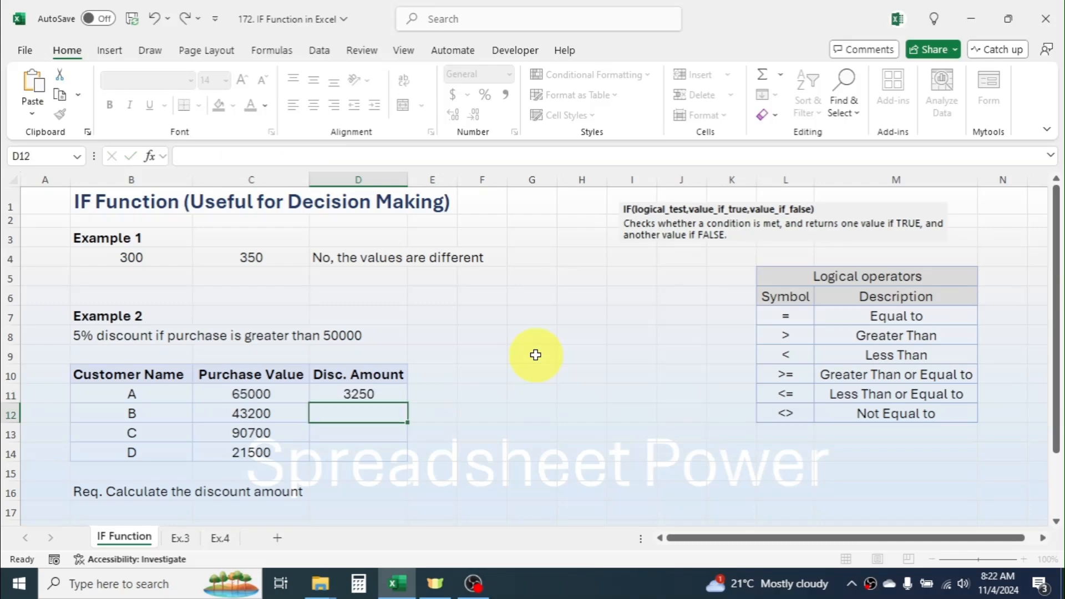
{"action": "key", "text": "Up"}
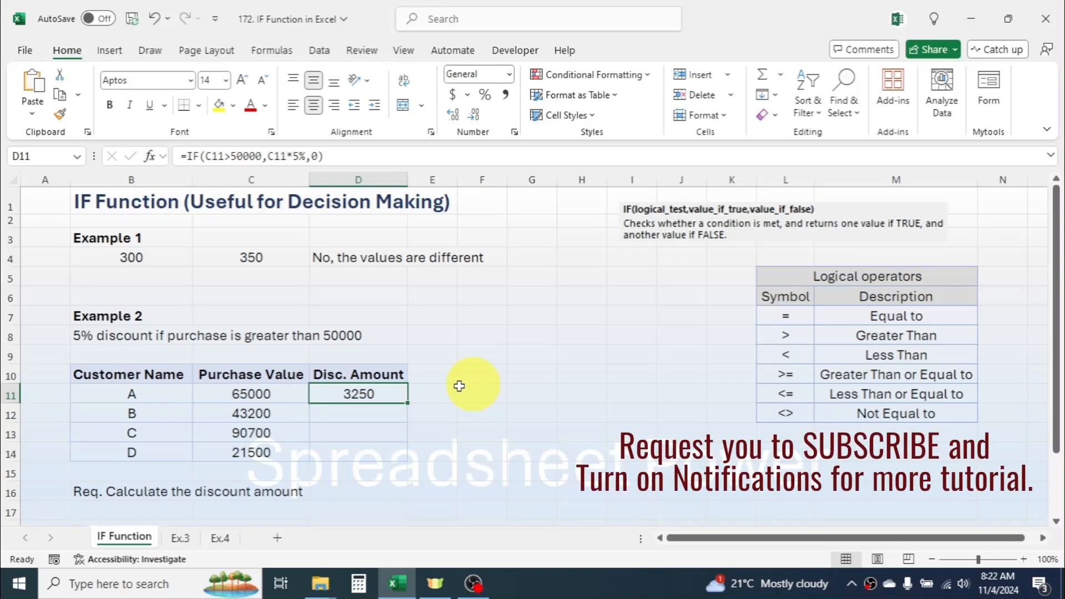
Copy the discount formula from D11 down through D14 for the remaining customers.
{"action": "left_click", "coordinate": [280, 393]}
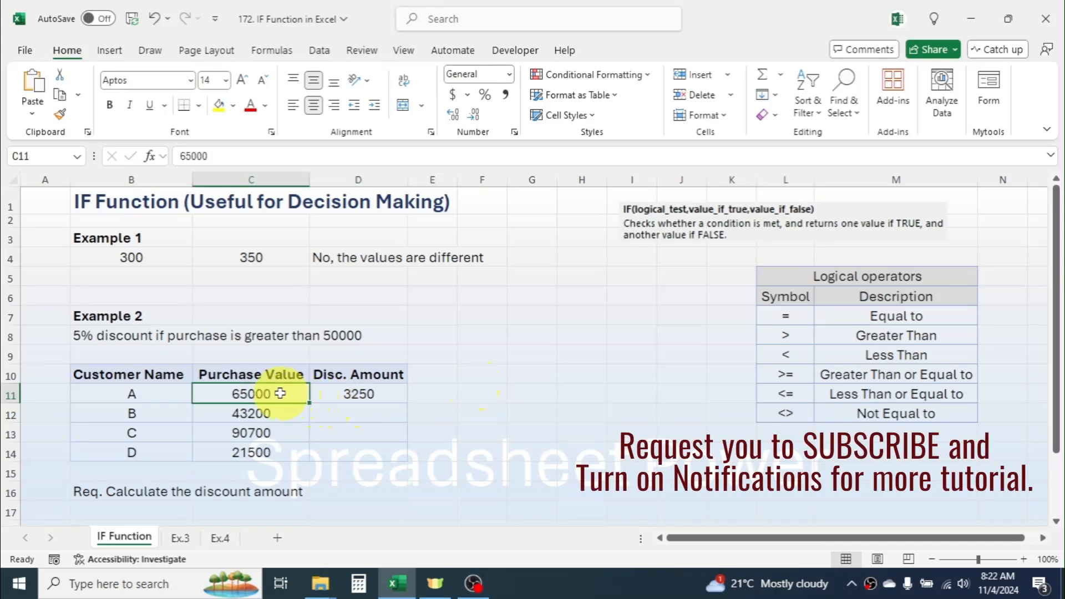
{"action": "left_click", "coordinate": [355, 393]}
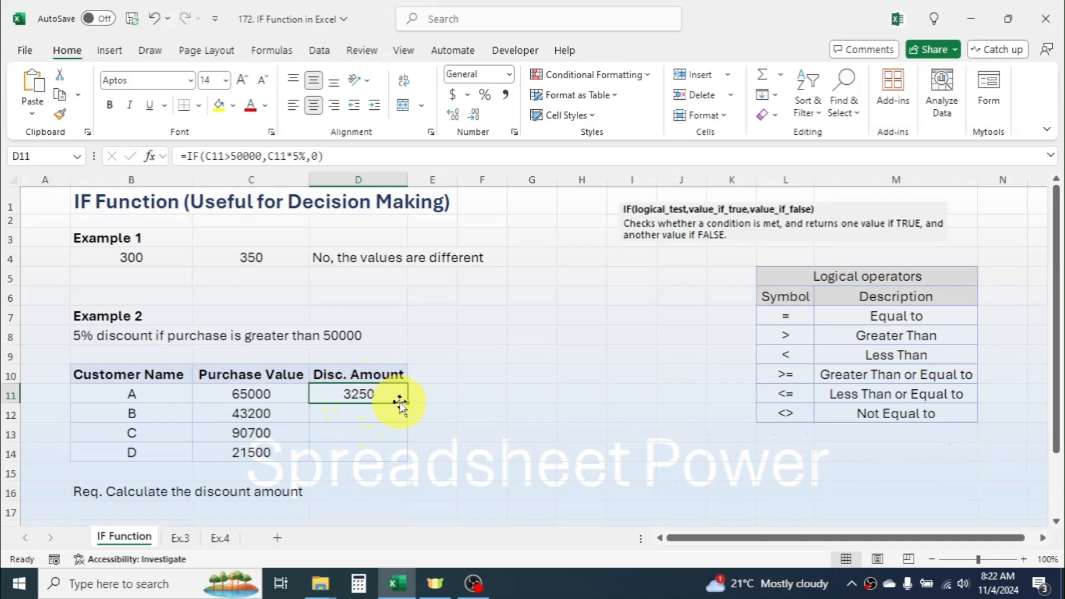
{"action": "left_click_drag", "start_coordinate": [409, 407], "coordinate": [409, 461]}
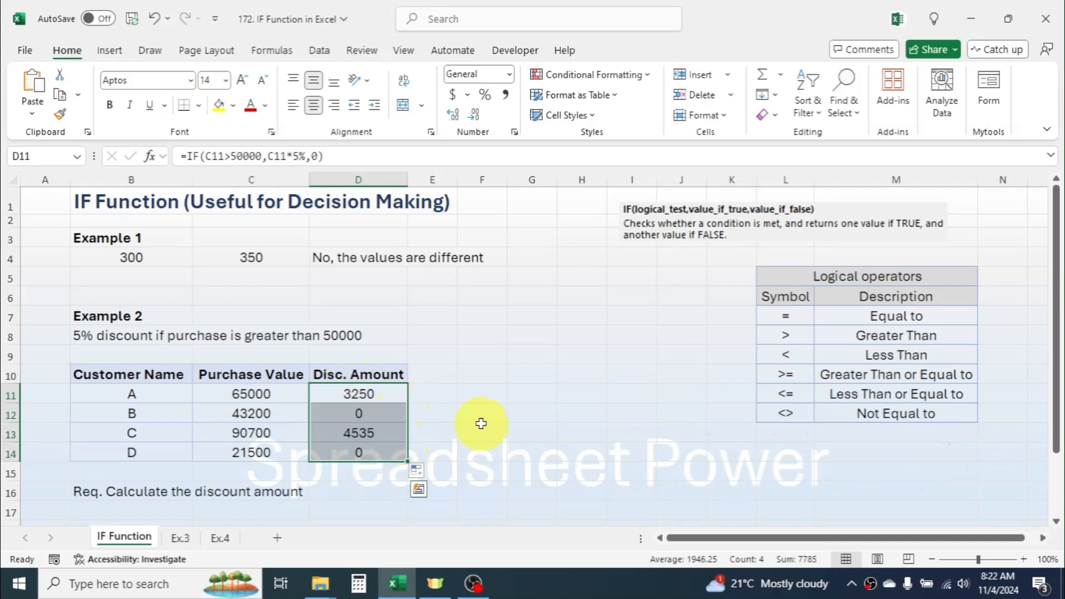
Check the discount amounts of customers B, C and D against their purchase values.
{"action": "left_click", "coordinate": [379, 415]}
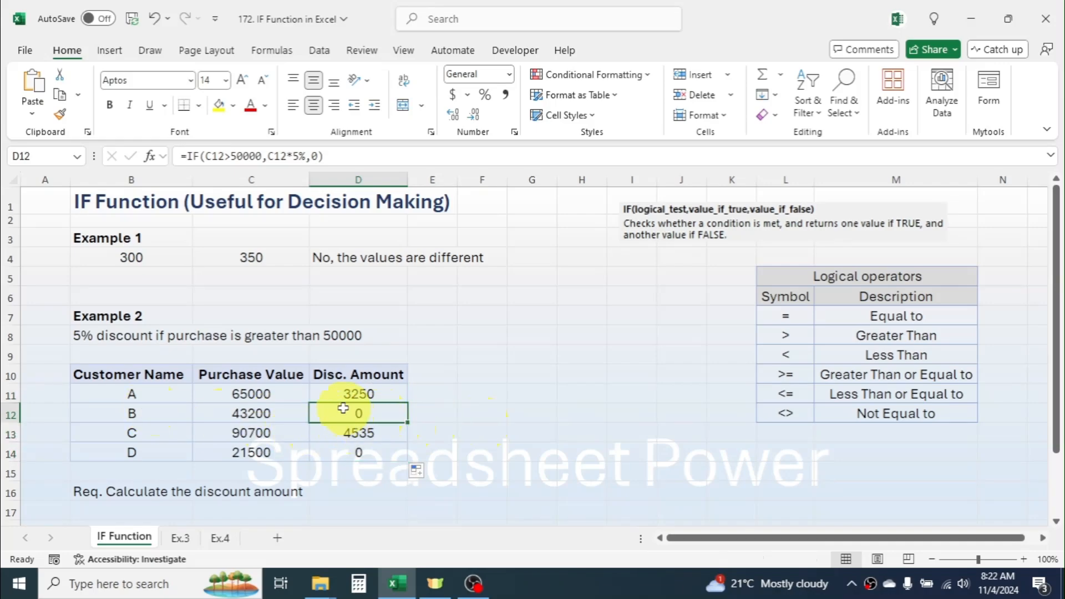
{"action": "left_click", "coordinate": [239, 410]}
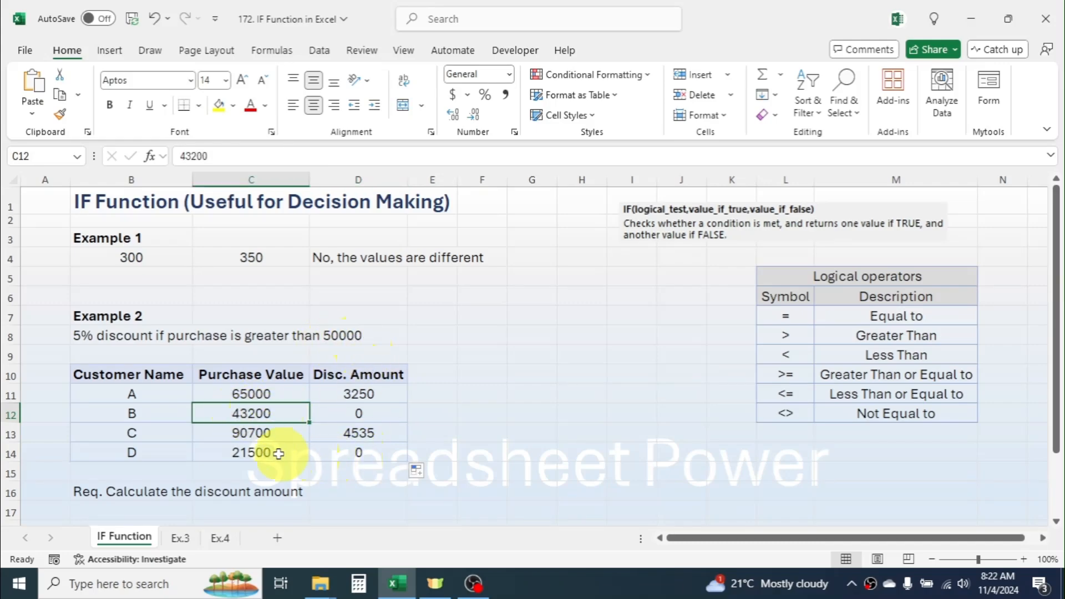
{"action": "left_click", "coordinate": [230, 451]}
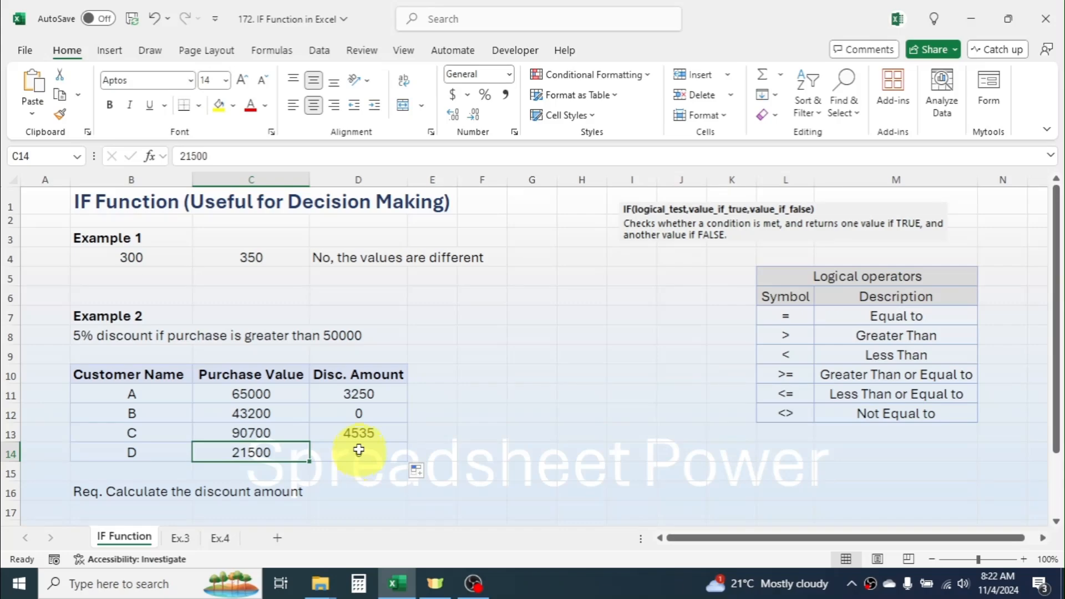
{"action": "left_click", "coordinate": [268, 428]}
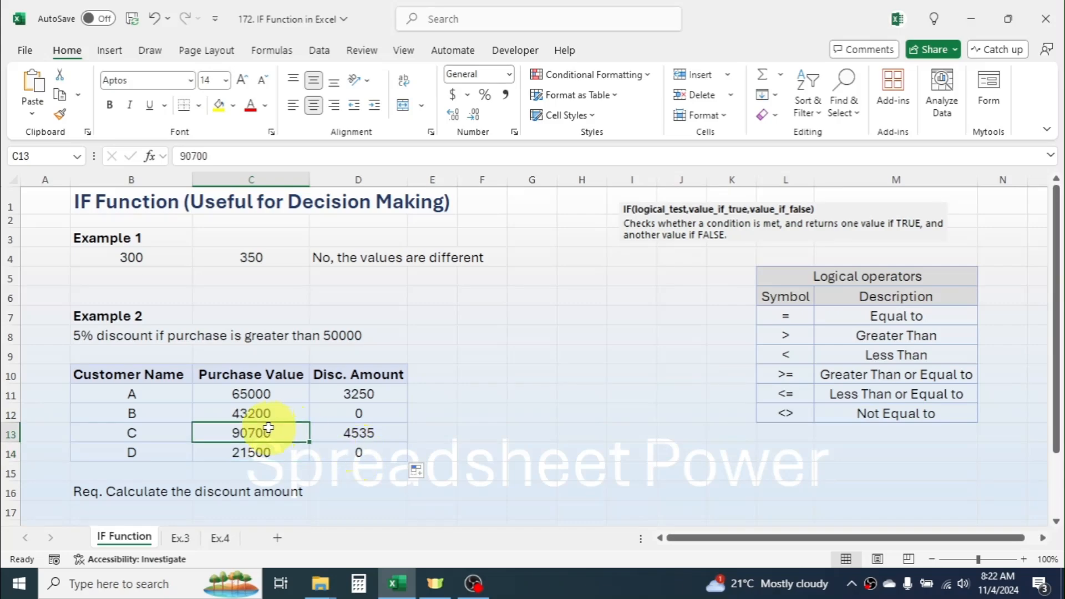
{"action": "left_click", "coordinate": [371, 431]}
{"action": "left_click", "coordinate": [250, 431]}
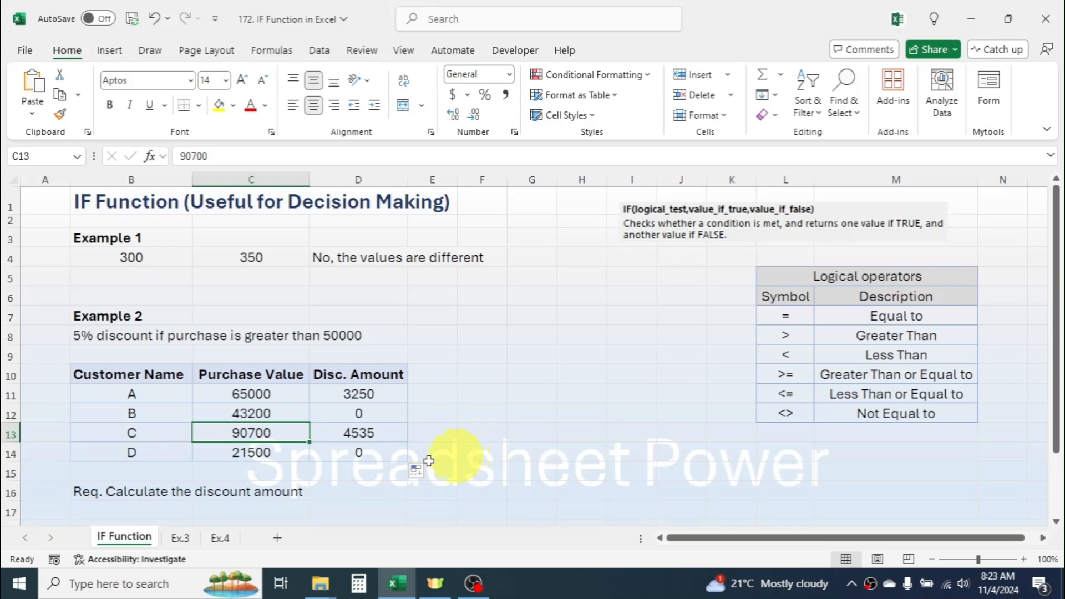
Open the Ex.3 sheet and examine the invoice table's columns, comparing invoice 2's amount with its payment received.
{"action": "left_click", "coordinate": [181, 537]}
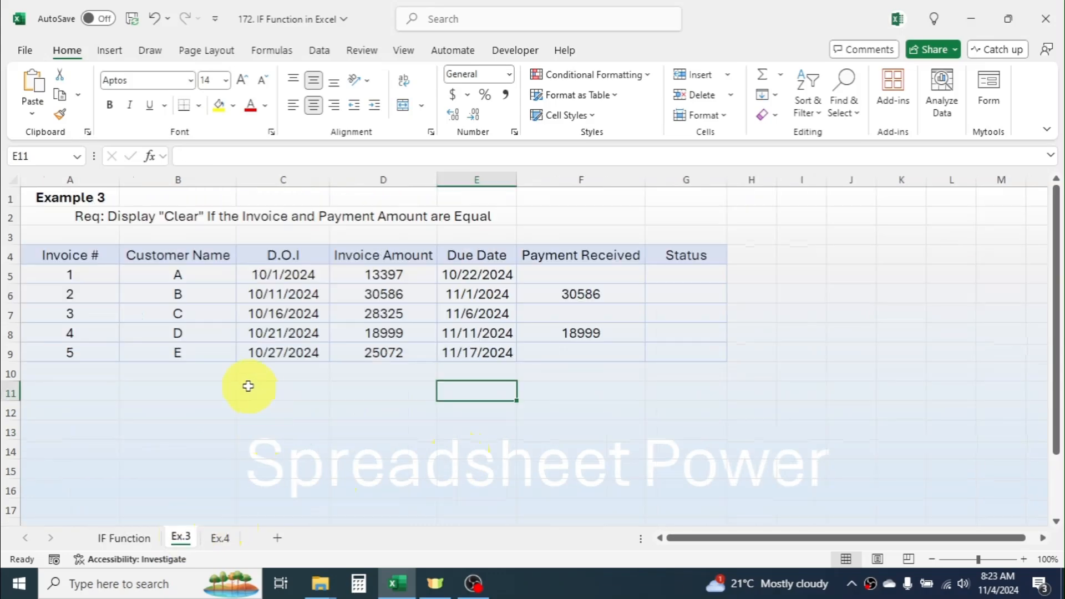
{"action": "left_click_drag", "start_coordinate": [95, 257], "coordinate": [78, 353]}
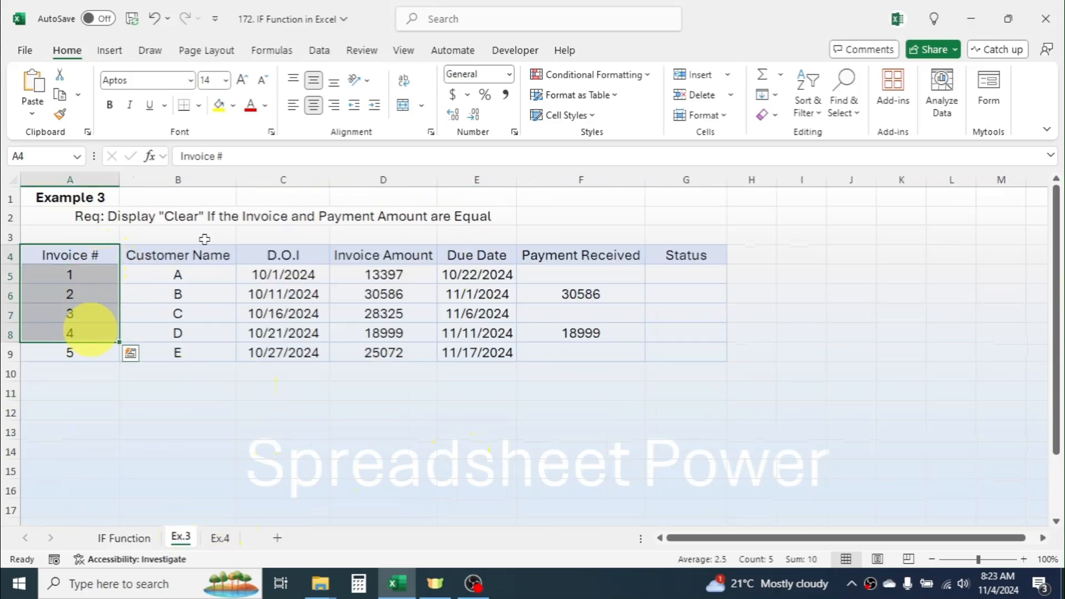
{"action": "left_click_drag", "start_coordinate": [190, 254], "coordinate": [198, 346]}
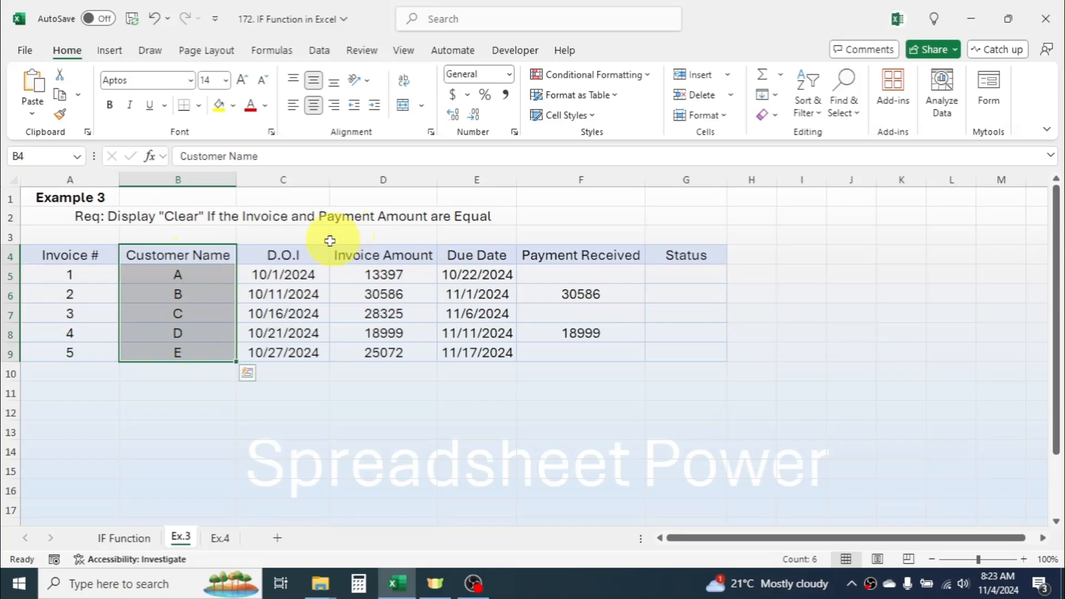
{"action": "left_click_drag", "start_coordinate": [284, 258], "coordinate": [292, 315]}
{"action": "left_click_drag", "start_coordinate": [408, 262], "coordinate": [402, 333]}
{"action": "left_click_drag", "start_coordinate": [486, 254], "coordinate": [480, 353]}
{"action": "left_click_drag", "start_coordinate": [592, 254], "coordinate": [580, 349]}
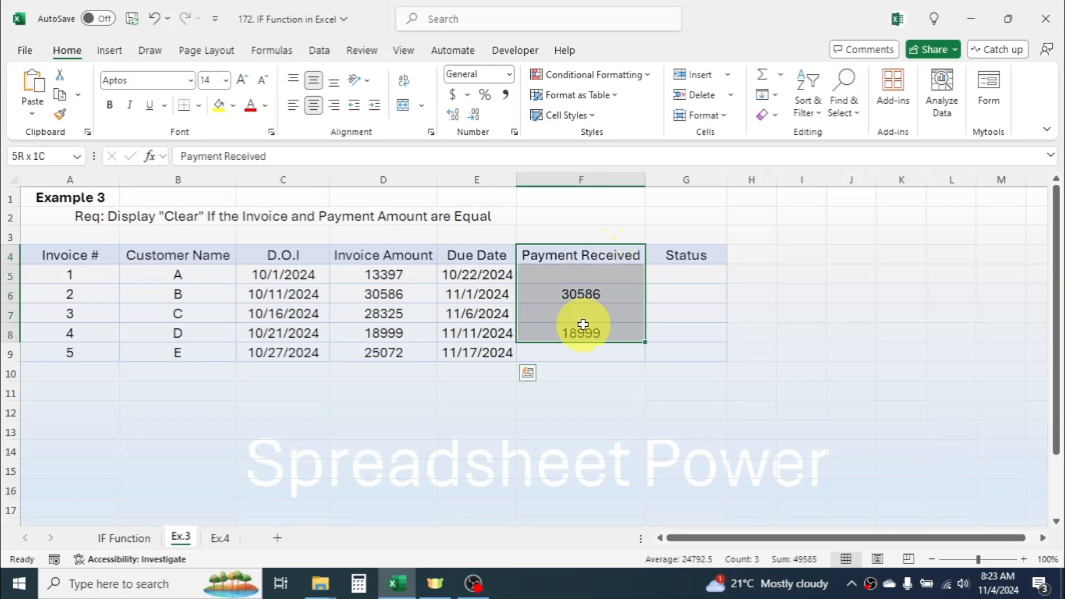
{"action": "left_click_drag", "start_coordinate": [687, 257], "coordinate": [701, 306]}
{"action": "left_click", "coordinate": [801, 276]}
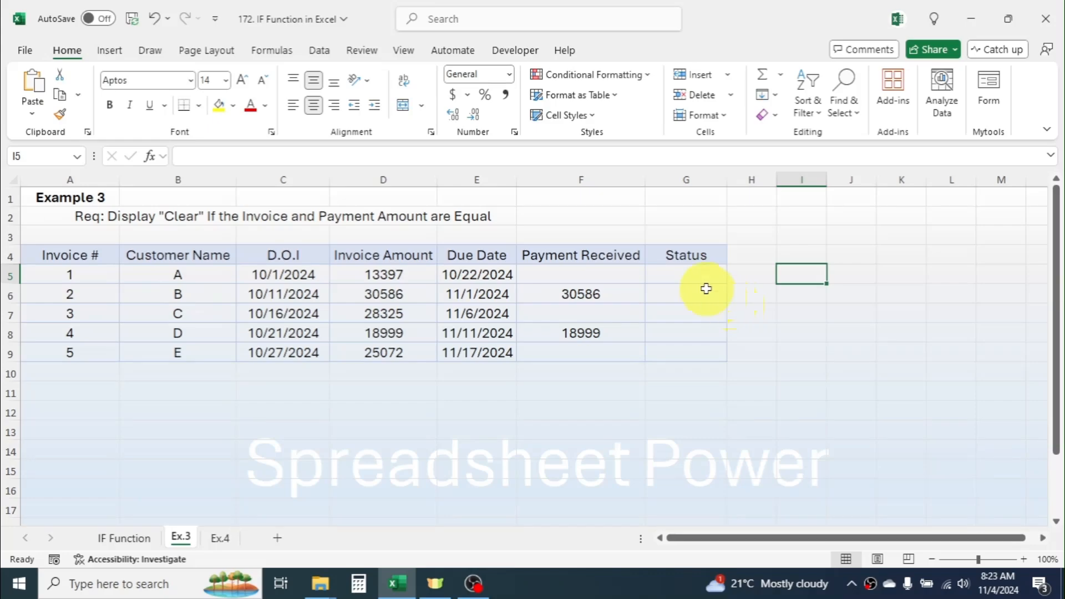
{"action": "left_click_drag", "start_coordinate": [701, 272], "coordinate": [686, 336]}
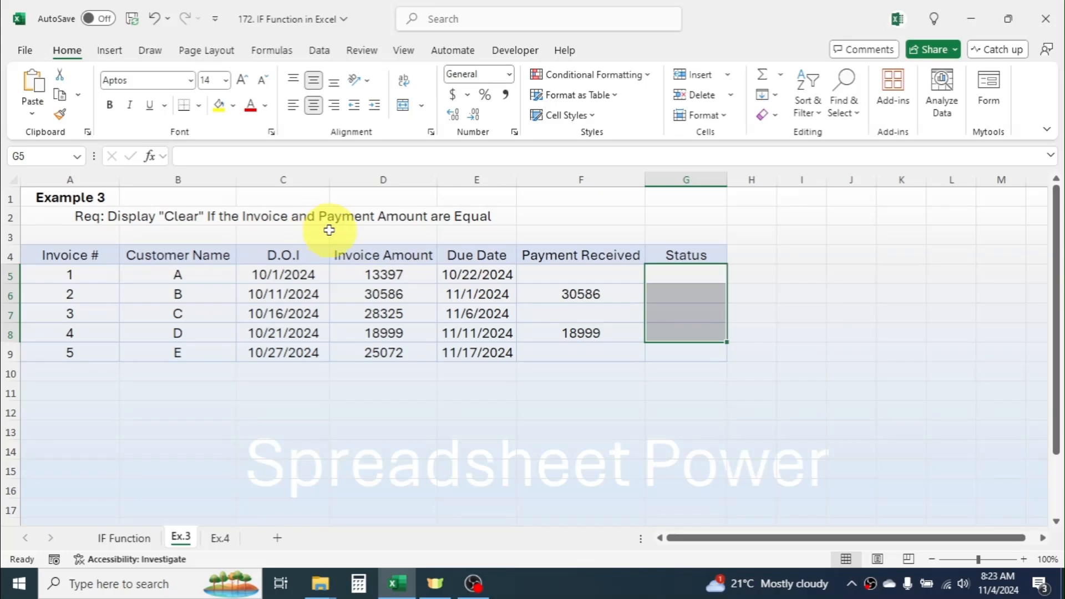
{"action": "left_click", "coordinate": [624, 424]}
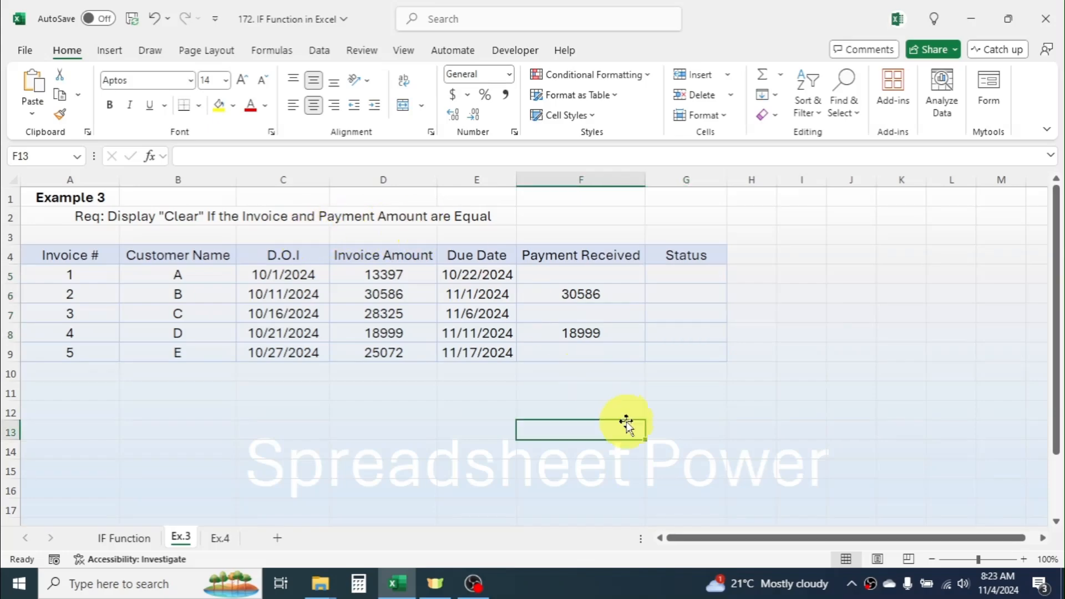
{"action": "left_click", "coordinate": [597, 300]}
{"action": "left_click", "coordinate": [393, 298]}
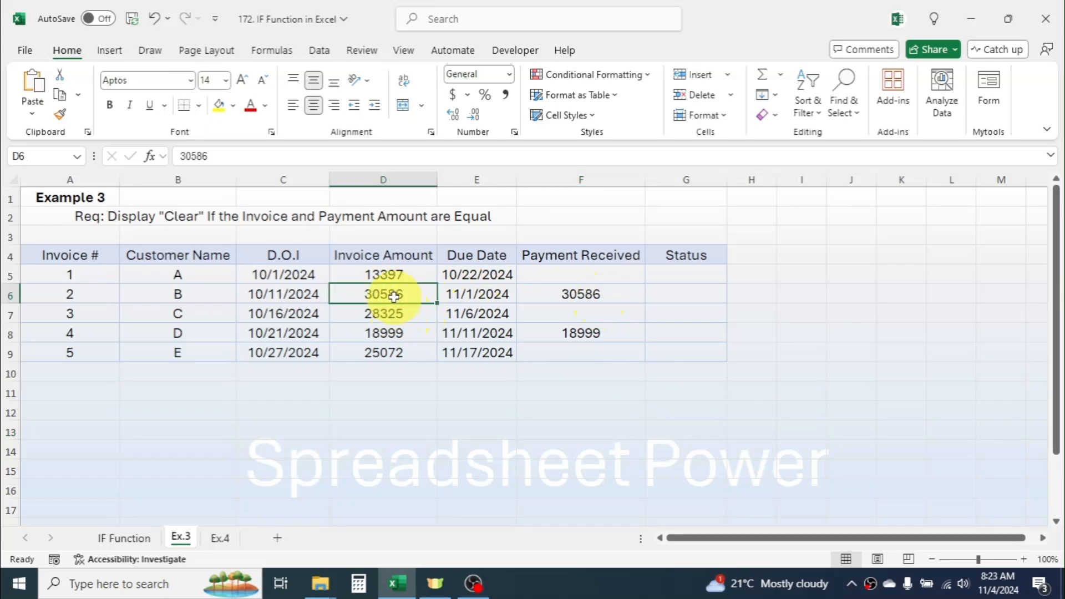
{"action": "left_click", "coordinate": [682, 292]}
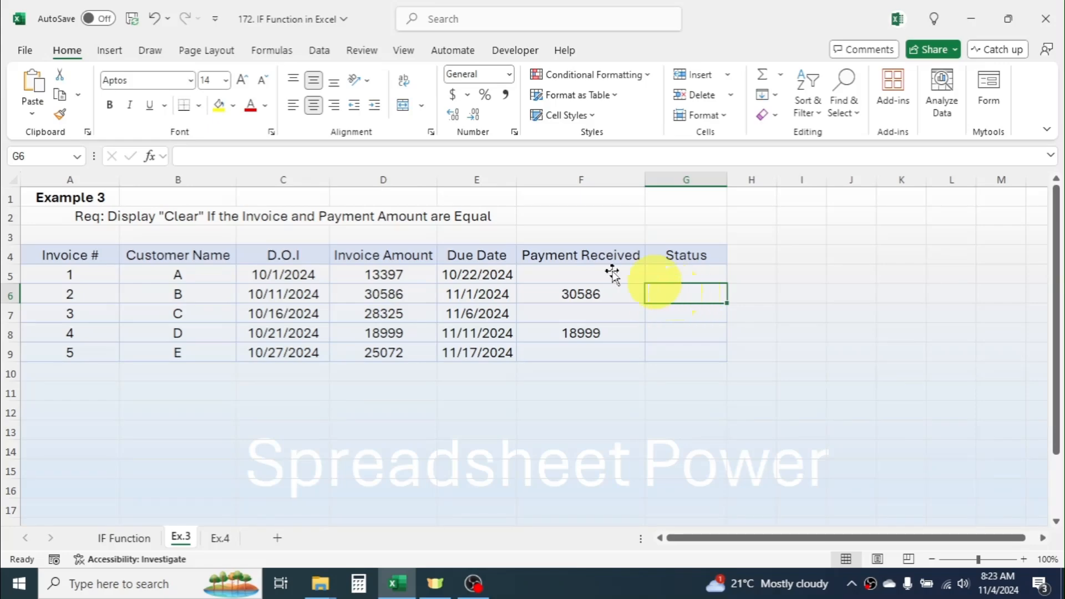
Start an IF formula in G5 that tests whether the invoice amount D5 equals the payment received F5.
{"action": "left_click", "coordinate": [688, 277]}
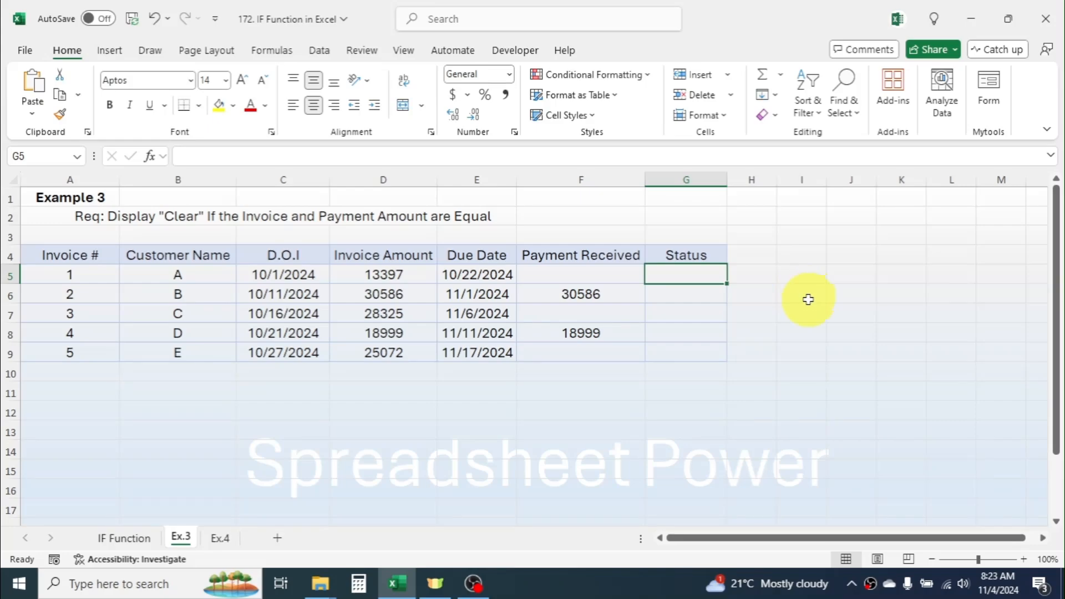
{"action": "type", "text": "="}
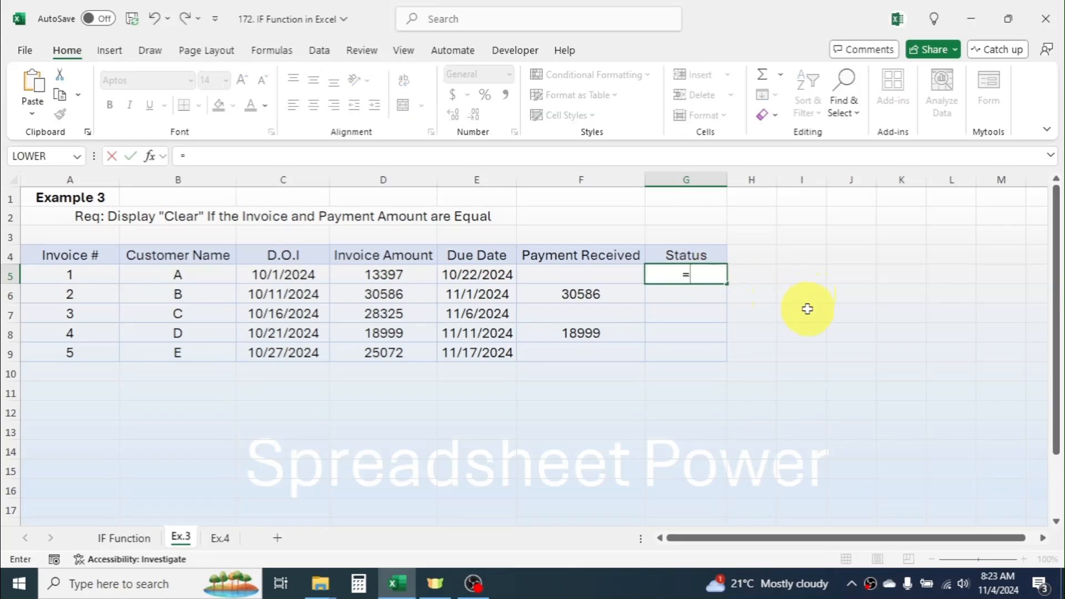
{"action": "type", "text": "IF("}
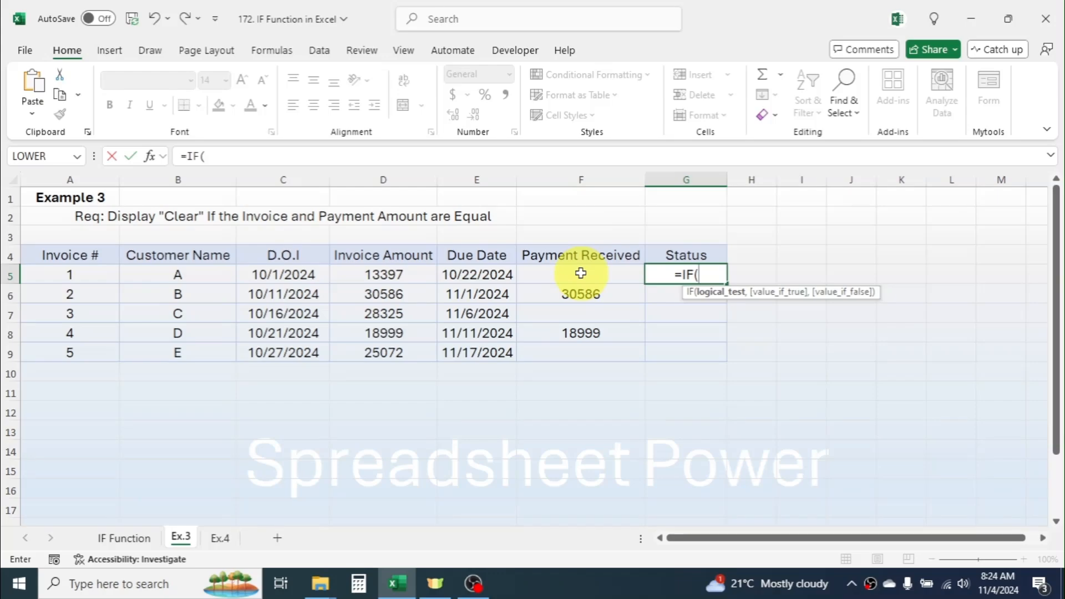
{"action": "left_click", "coordinate": [386, 274]}
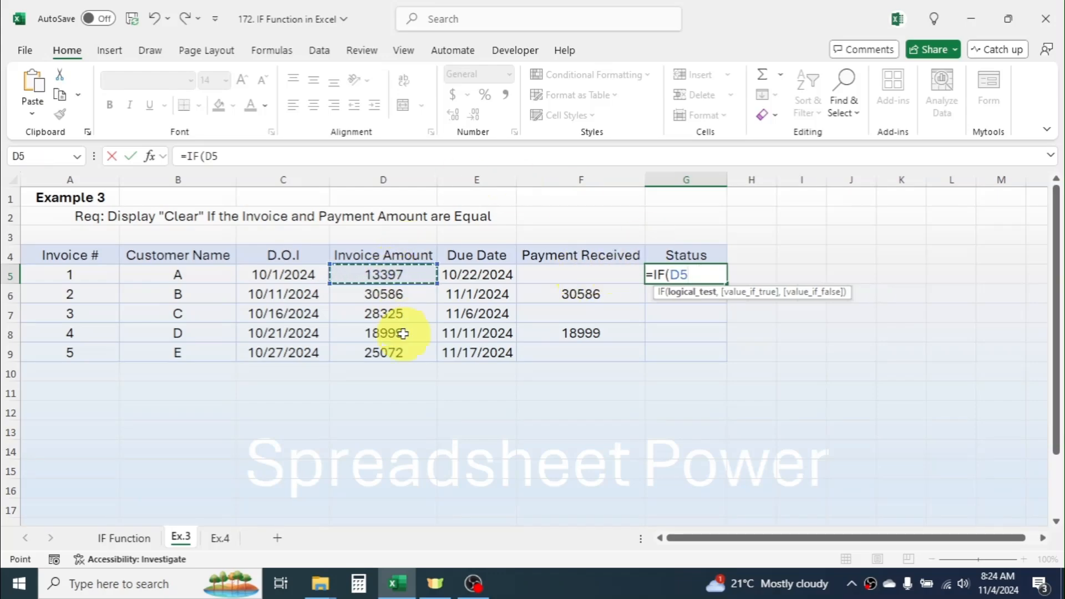
{"action": "type", "text": "="}
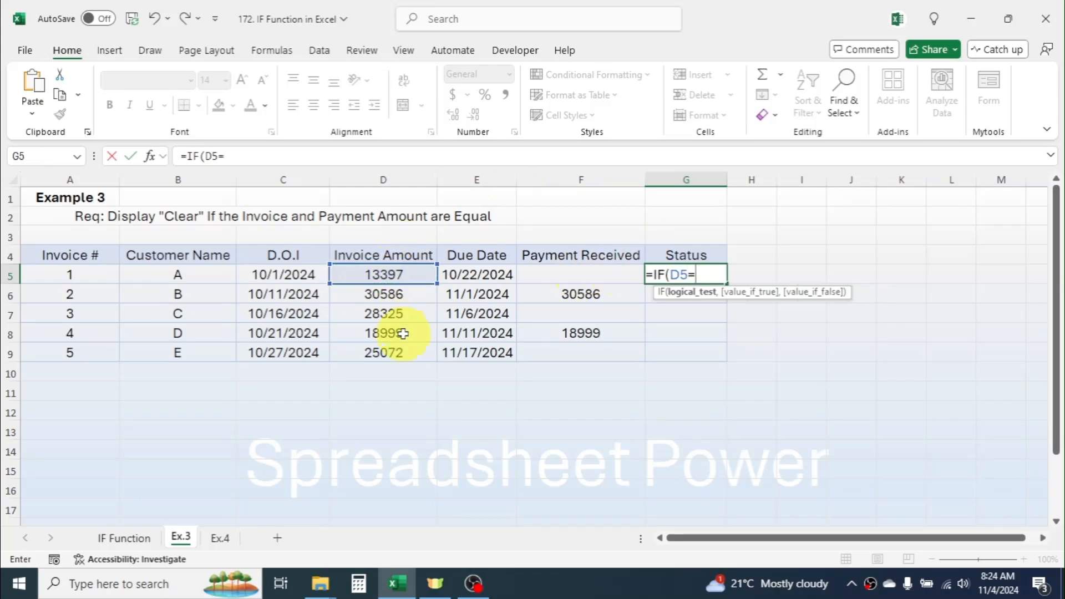
{"action": "left_click", "coordinate": [575, 275]}
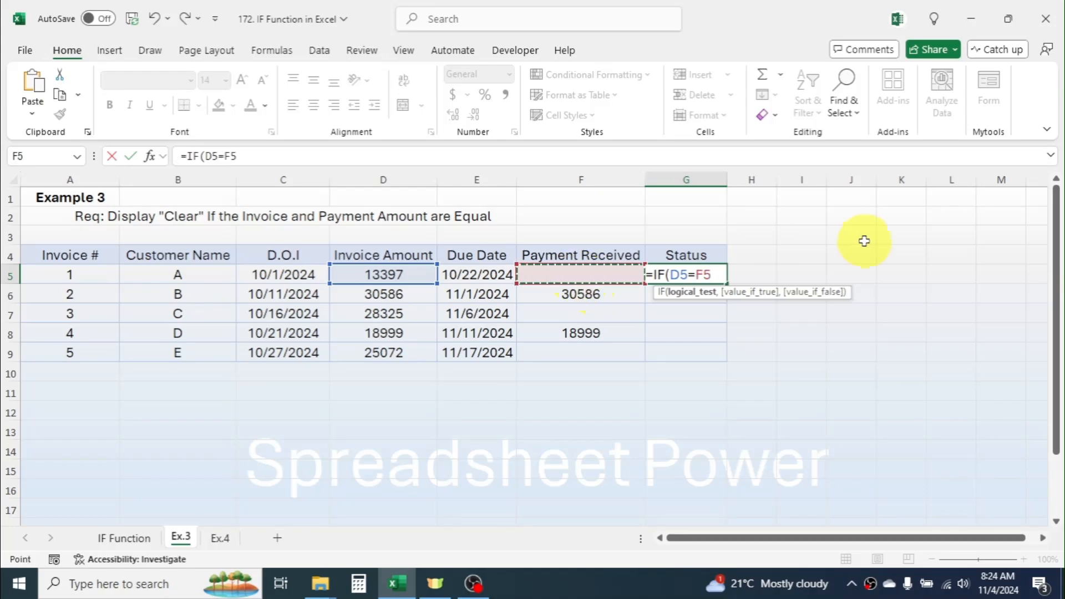
Complete the IF formula in G5 with "Clear" as the value if true and an empty string ("") as the value if false.
{"action": "type", "text": ","}
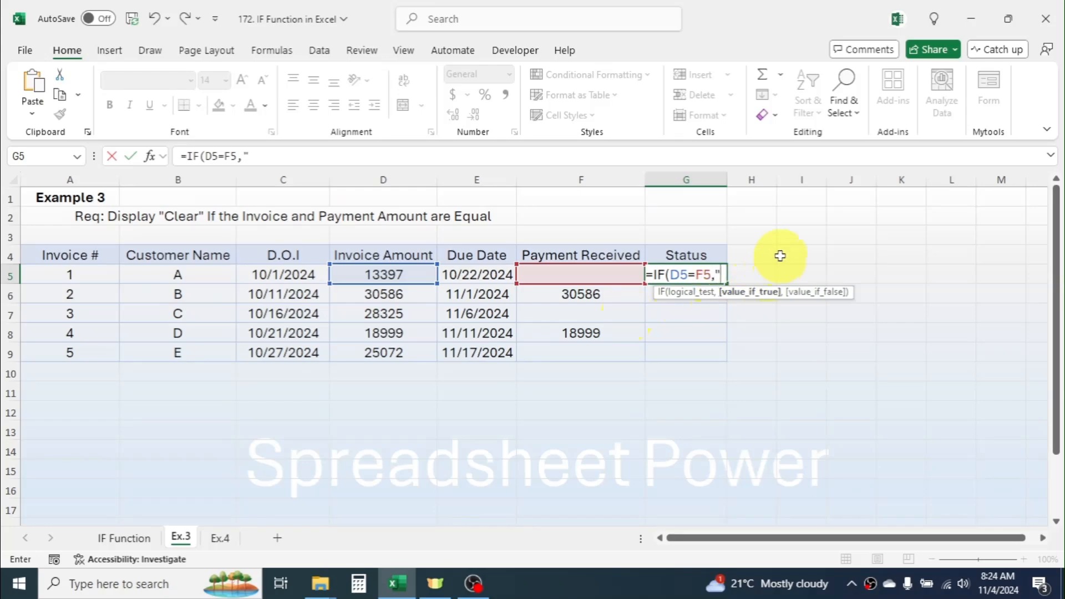
{"action": "type", "text": "Clear"}
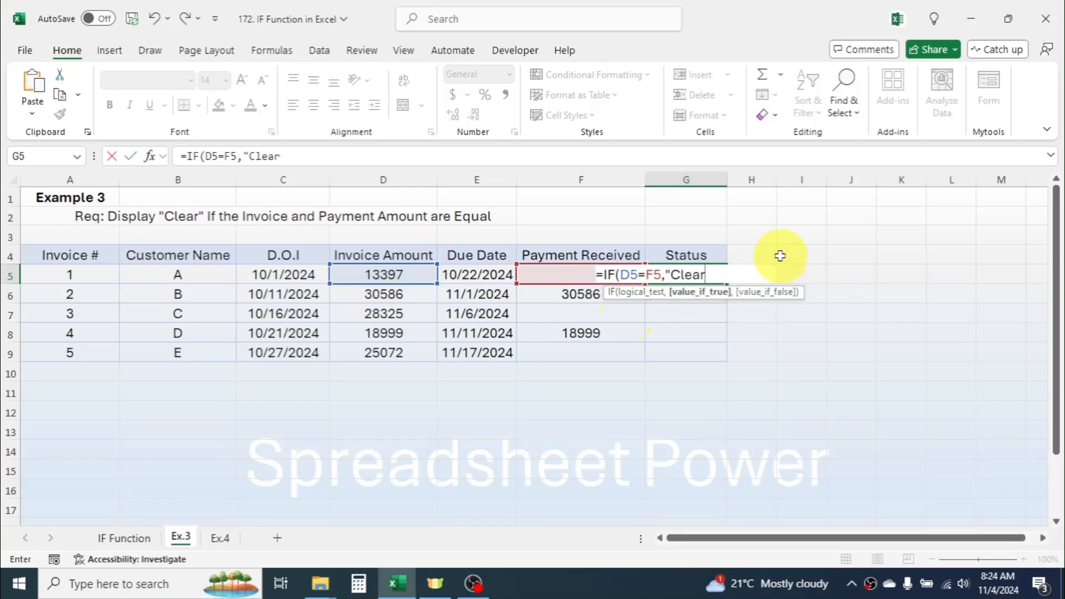
{"action": "type", "text": "\","}
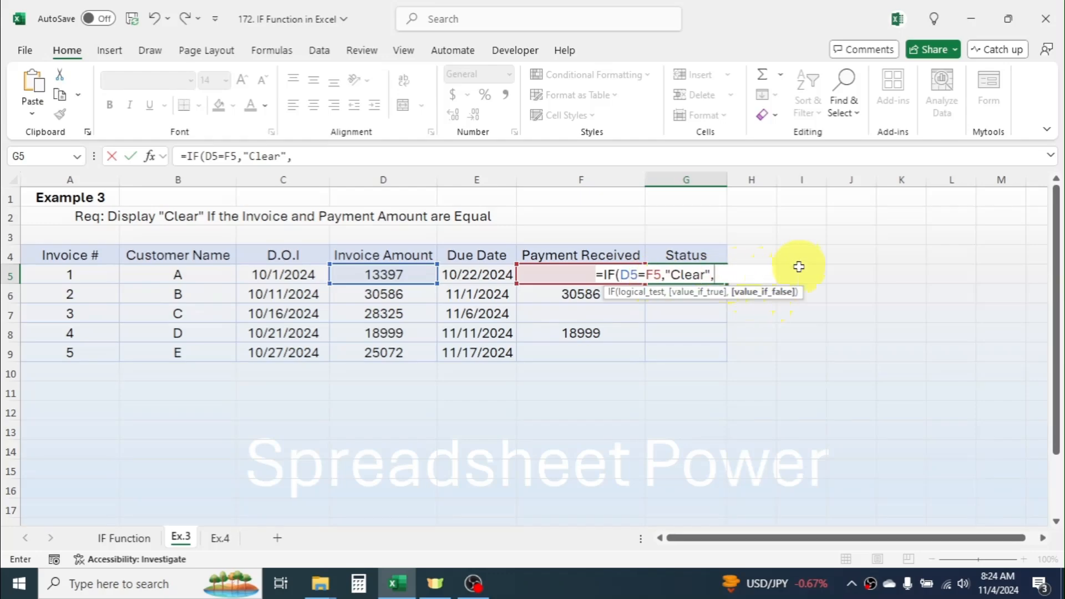
{"action": "type", "text": "\"\")"}
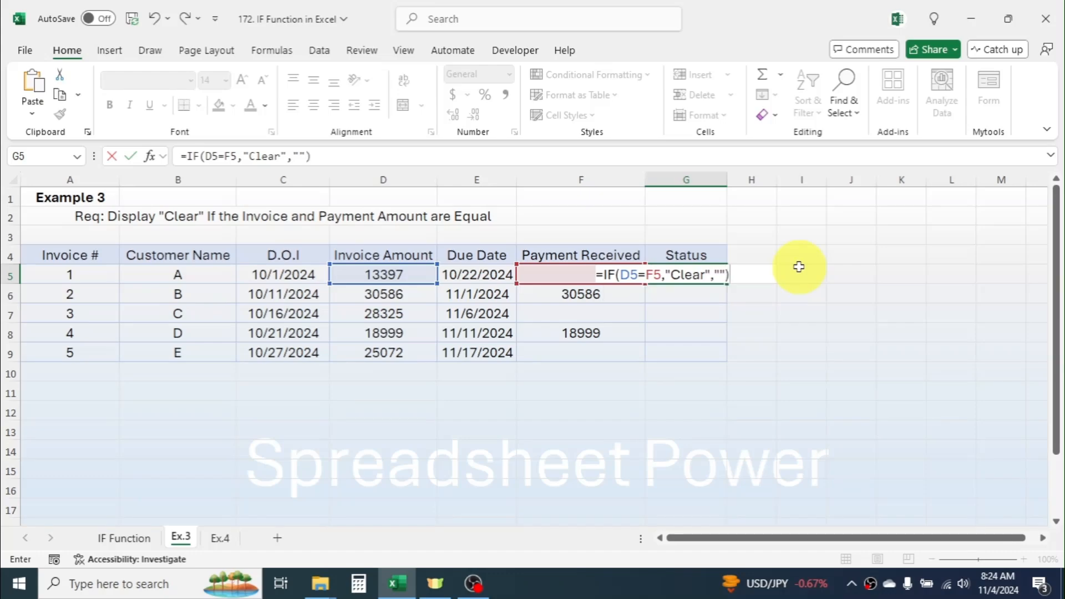
{"action": "key", "text": "Return"}
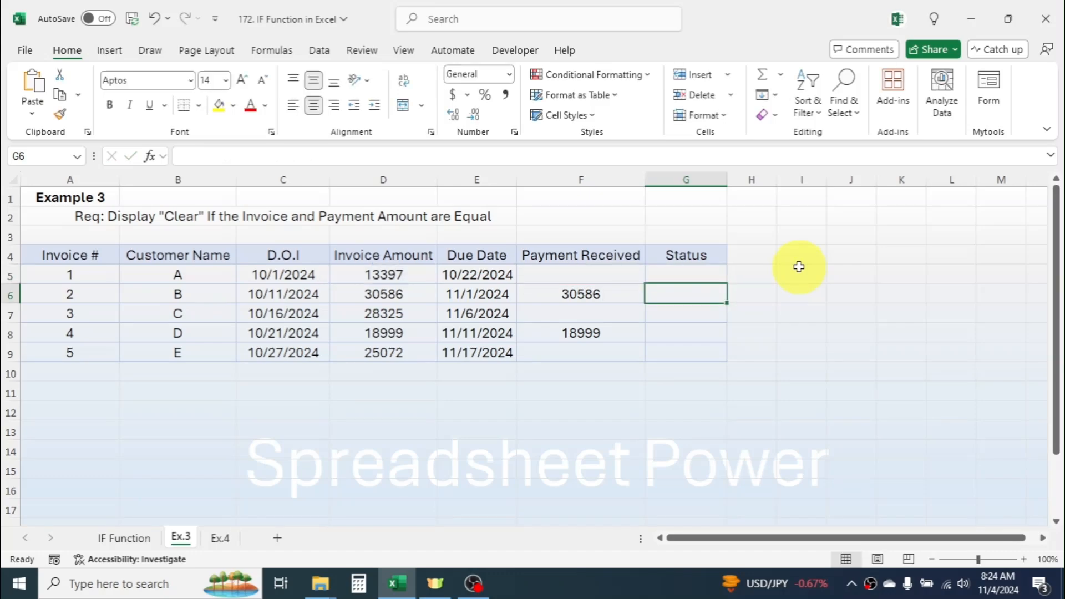
Copy the status formula from G5 down through G9 for the remaining invoices.
{"action": "left_click", "coordinate": [709, 272]}
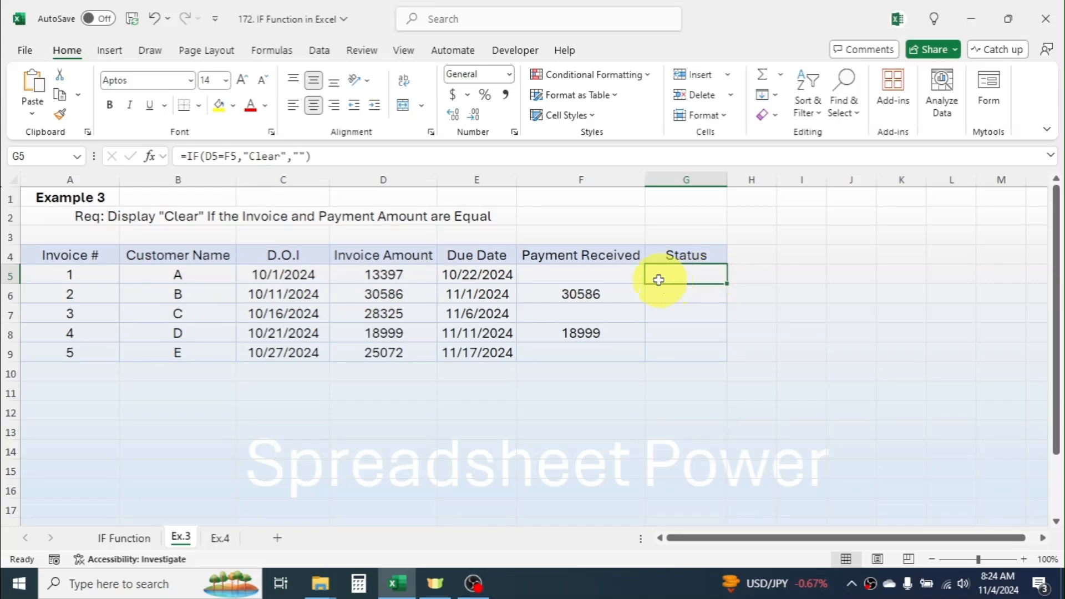
{"action": "left_click_drag", "start_coordinate": [726, 284], "coordinate": [718, 351]}
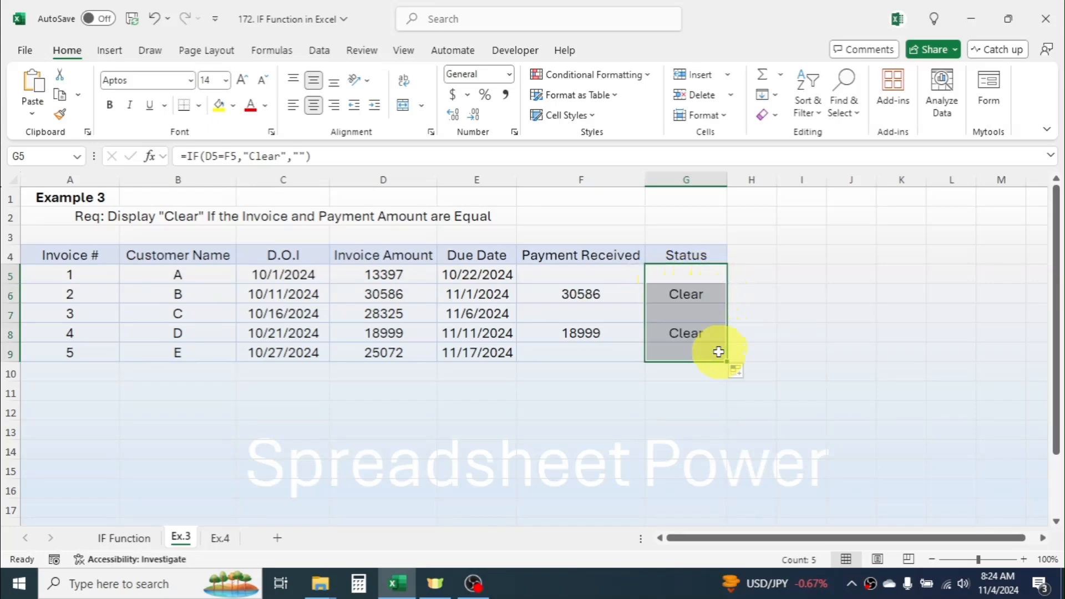
{"action": "left_click", "coordinate": [799, 297]}
Check the status cells of invoices 2 and 4, and compare invoice 2's payment received with its invoice amount.
{"action": "left_click", "coordinate": [686, 300]}
{"action": "left_click", "coordinate": [692, 331]}
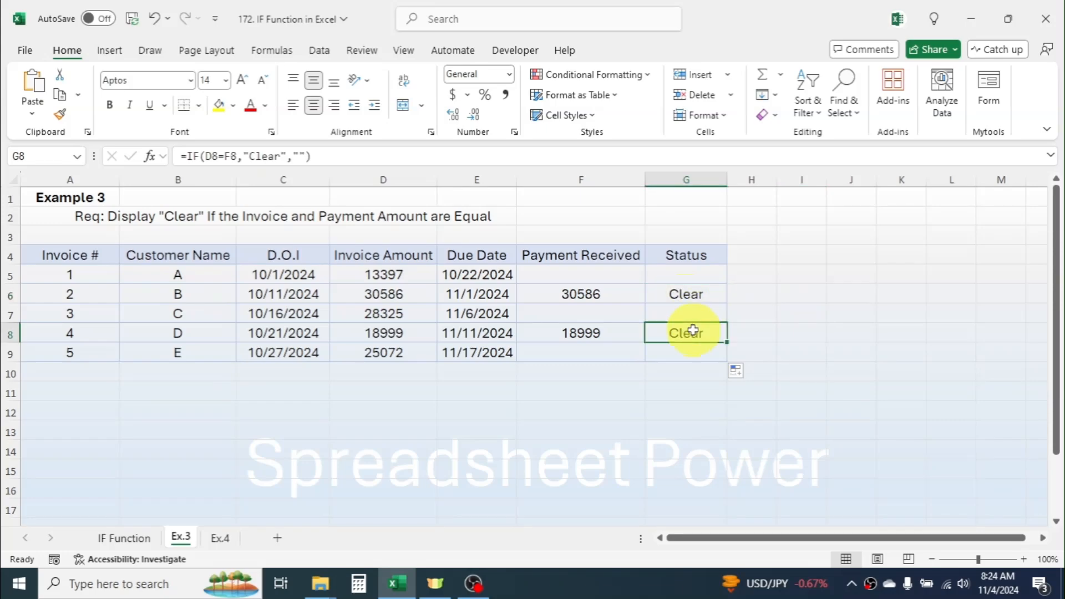
{"action": "left_click", "coordinate": [582, 289]}
{"action": "left_click", "coordinate": [381, 292]}
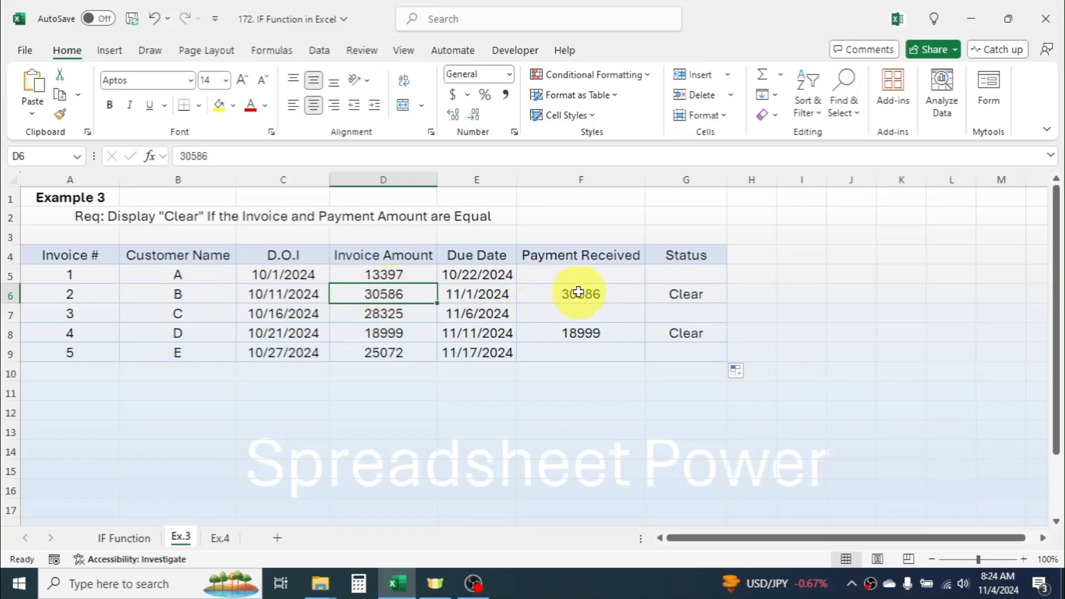
Open the Ex.4 sheet and examine the employee name, service period and performance score columns.
{"action": "left_click", "coordinate": [219, 537]}
{"action": "left_click", "coordinate": [645, 327]}
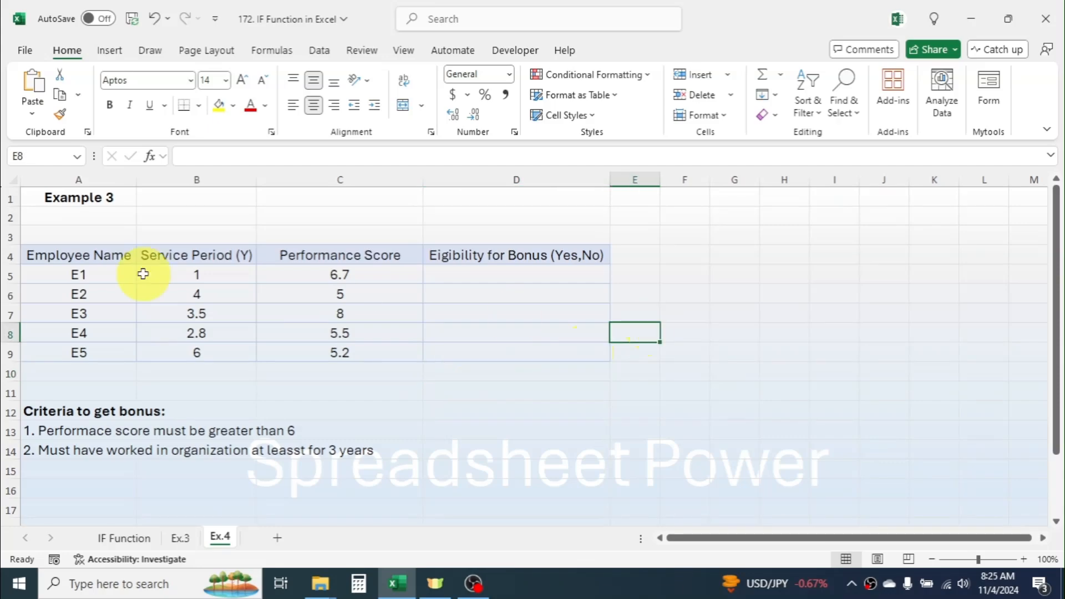
{"action": "left_click_drag", "start_coordinate": [119, 255], "coordinate": [114, 322]}
{"action": "left_click_drag", "start_coordinate": [209, 255], "coordinate": [204, 336]}
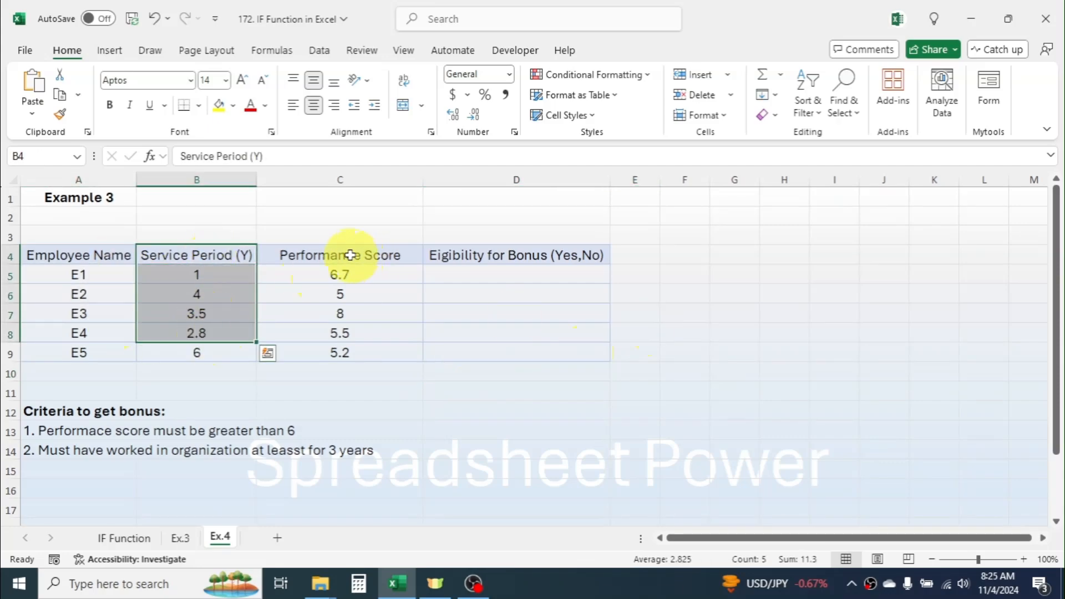
{"action": "left_click_drag", "start_coordinate": [350, 252], "coordinate": [344, 336]}
{"action": "left_click", "coordinate": [732, 274]}
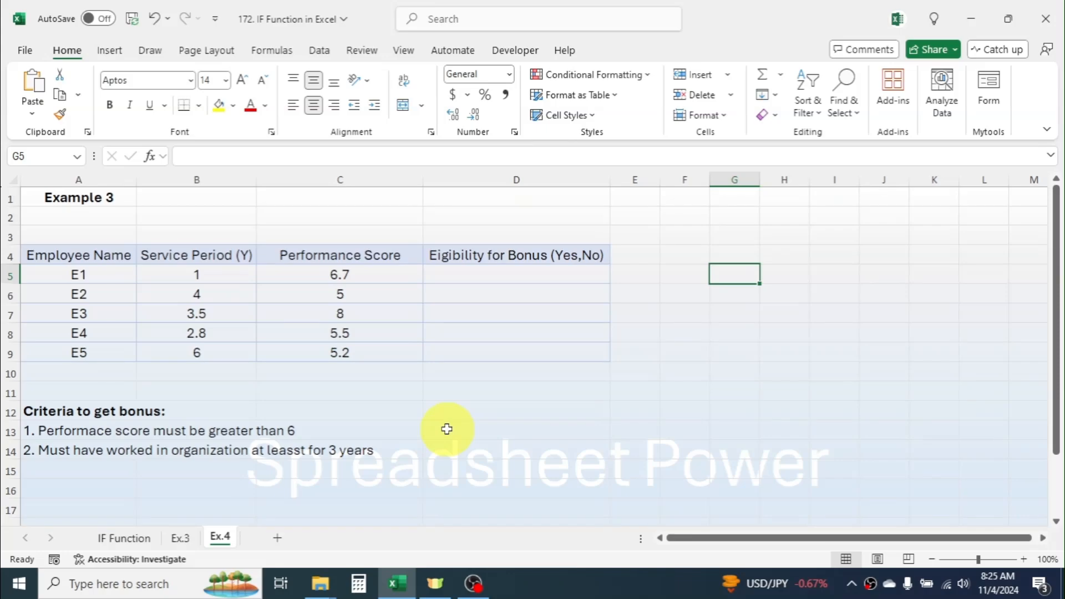
Enter the label "IF + AND" in cell C1 above the employee table.
{"action": "left_click", "coordinate": [339, 198]}
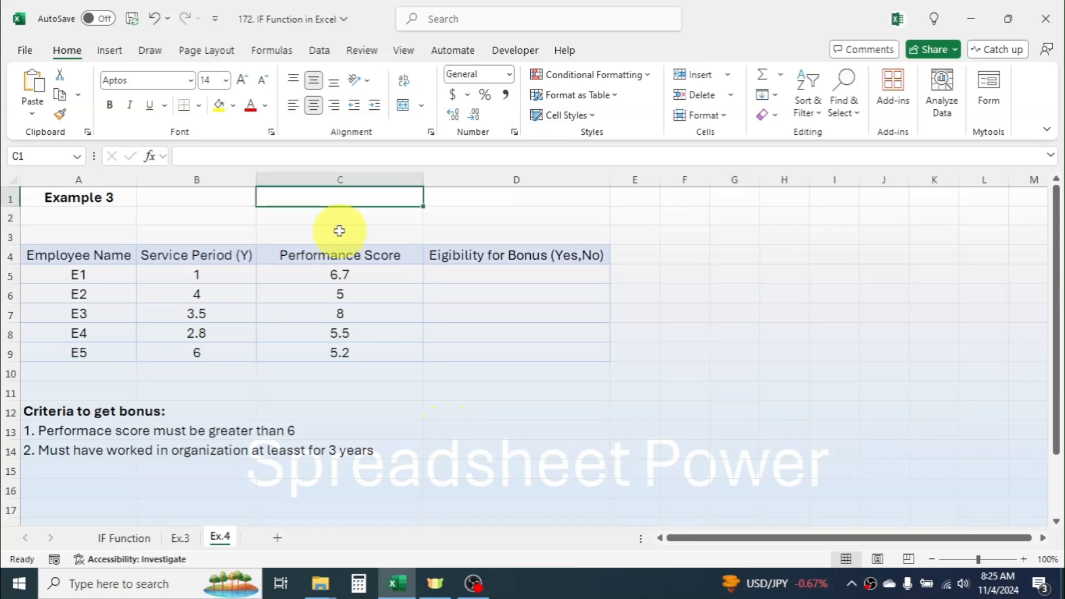
{"action": "type", "text": "I"}
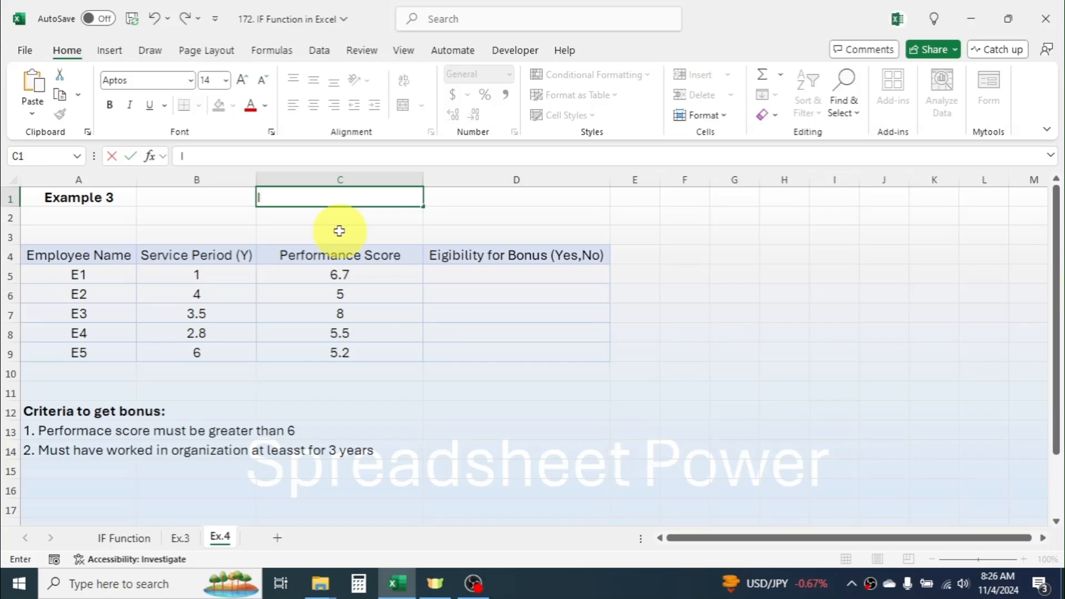
{"action": "type", "text": "F + AND"}
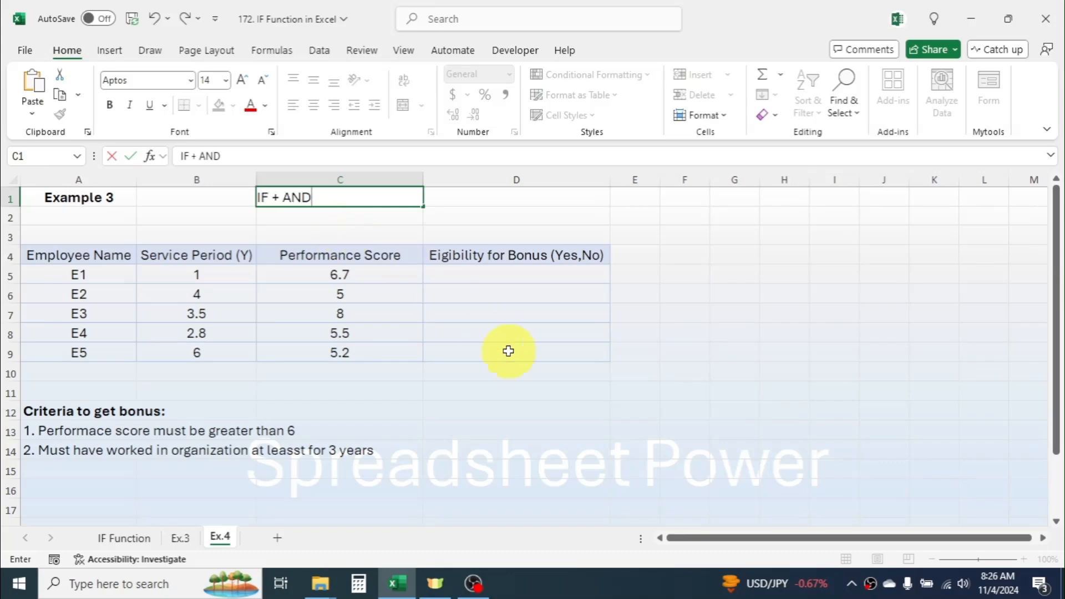
{"action": "left_click", "coordinate": [487, 391]}
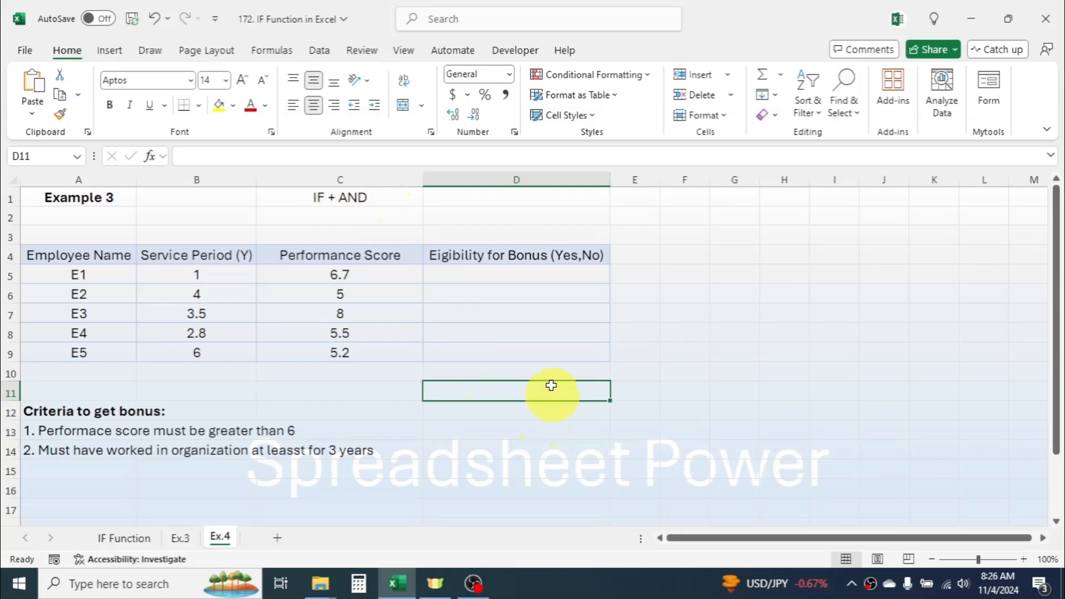
Start an IF formula in D5 whose test is AND(C5>6,B5>=3), covering performance score and service period.
{"action": "left_click", "coordinate": [533, 278]}
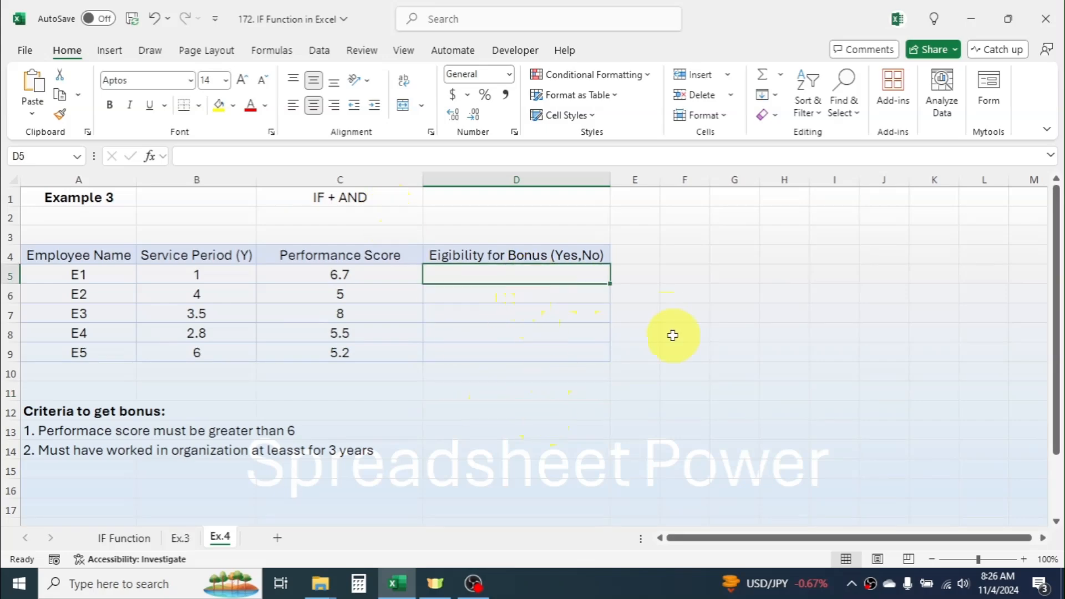
{"action": "type", "text": "=IF("}
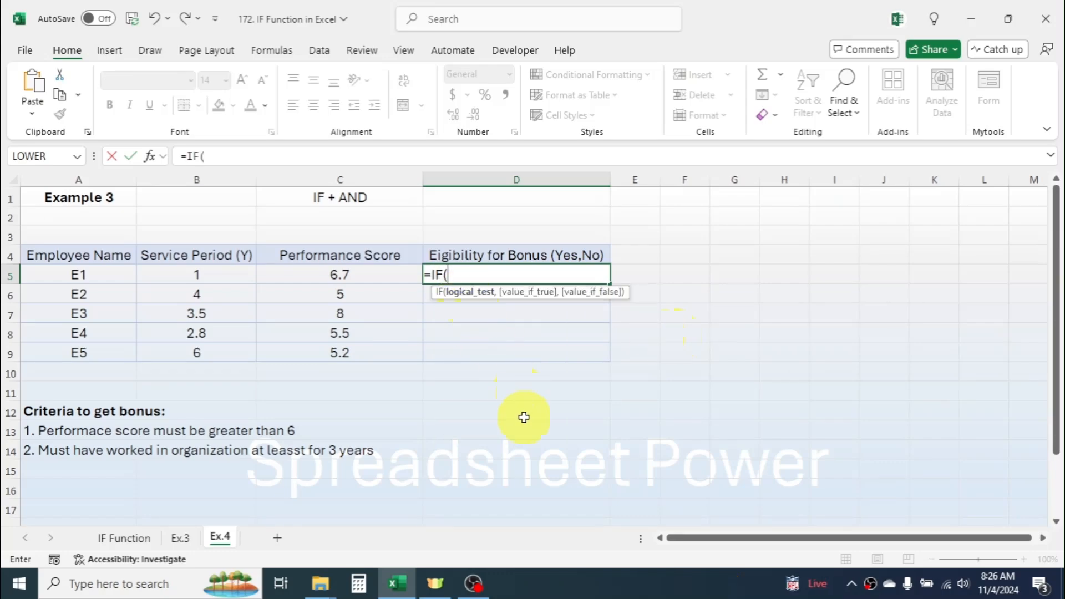
{"action": "type", "text": "AND"}
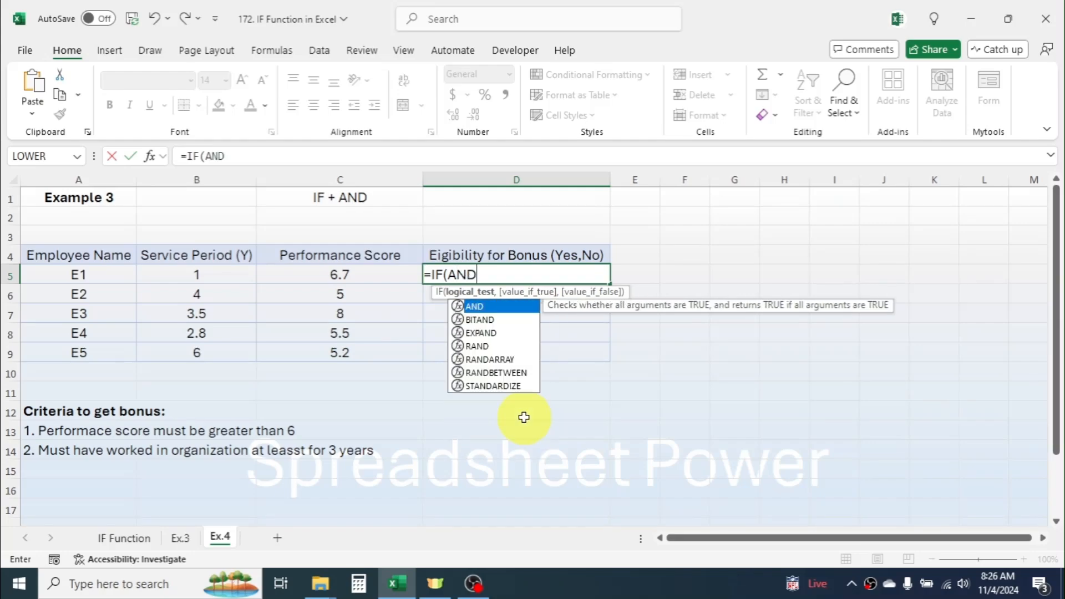
{"action": "type", "text": "("}
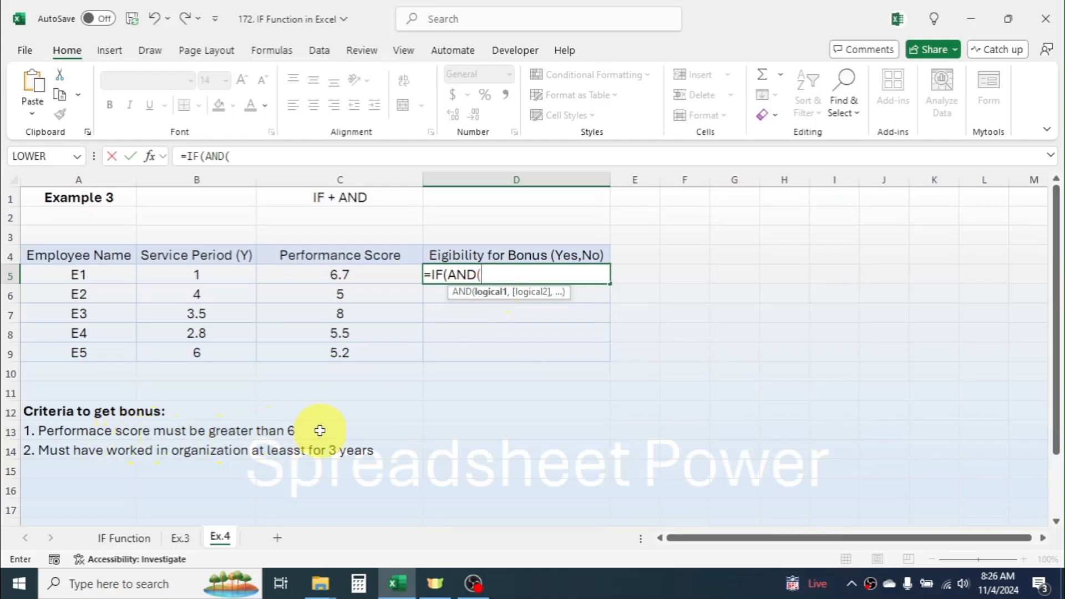
{"action": "left_click", "coordinate": [354, 270]}
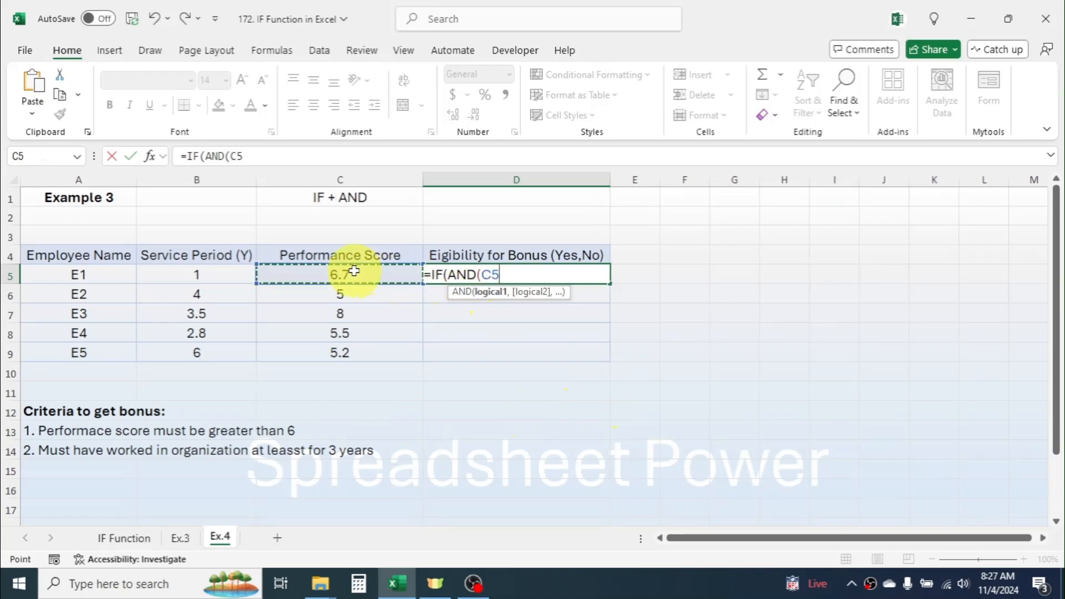
{"action": "type", "text": ">"}
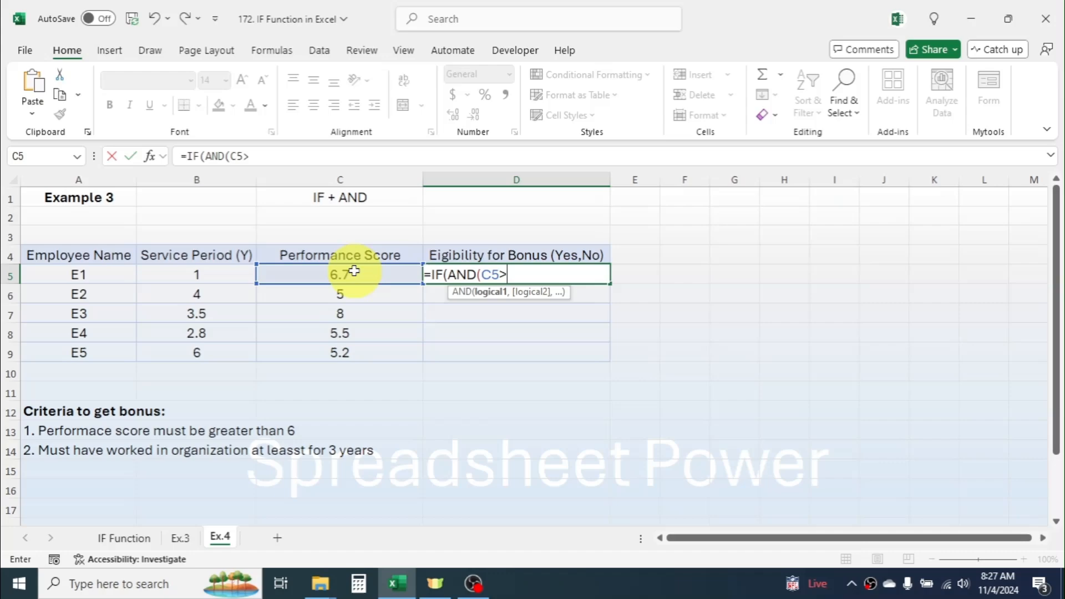
{"action": "type", "text": "6,"}
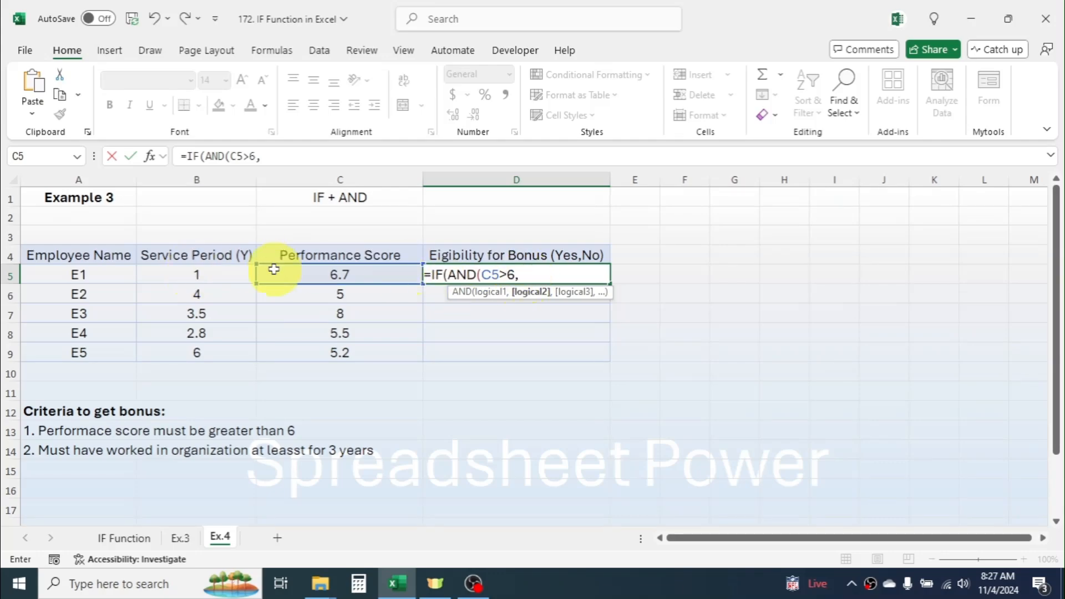
{"action": "left_click", "coordinate": [206, 274]}
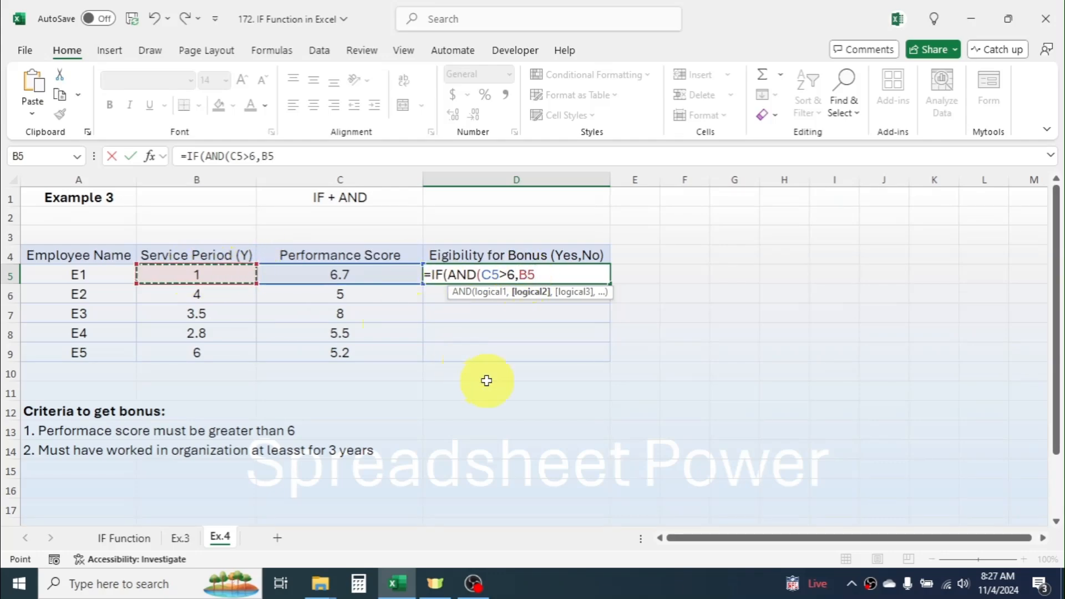
{"action": "type", "text": ">"}
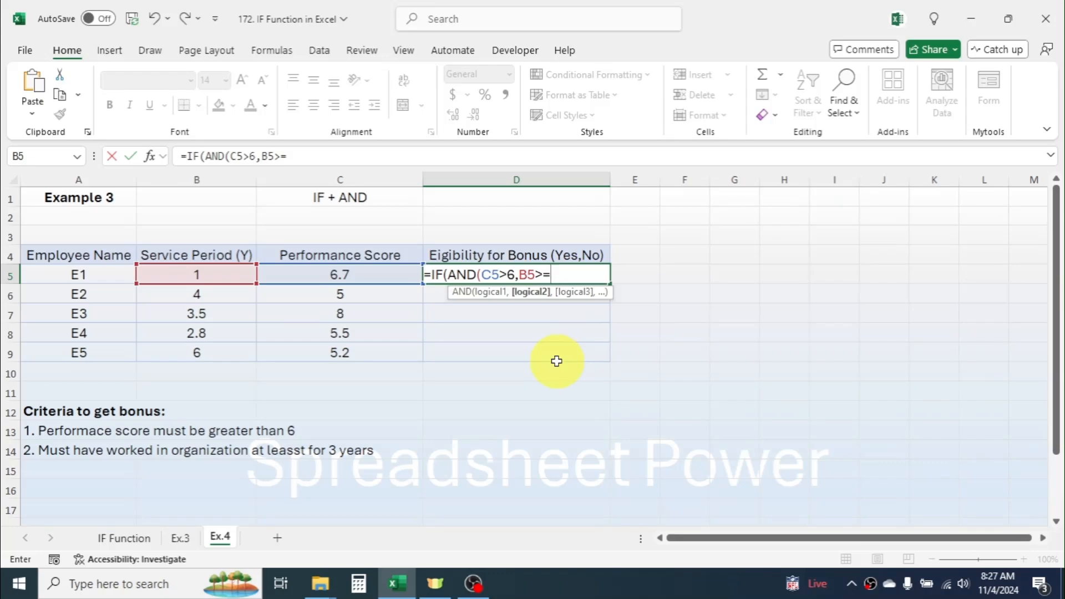
{"action": "type", "text": "=3)"}
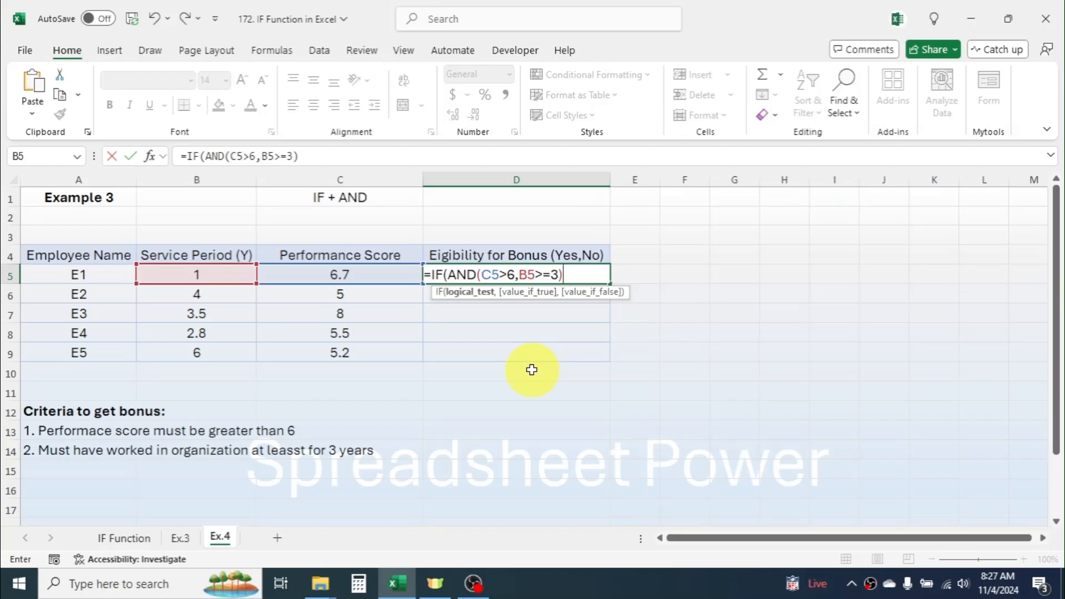
Complete the D5 formula to return "Yes" when the AND test is true and "No" otherwise, and fill it down to D9.
{"action": "type", "text": ","}
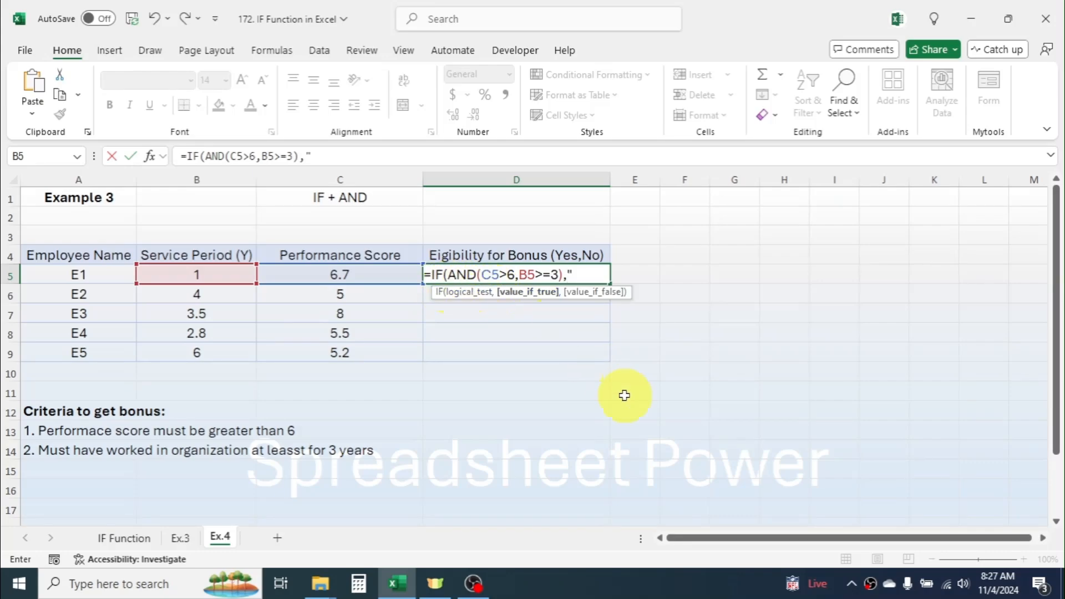
{"action": "type", "text": "Yes"}
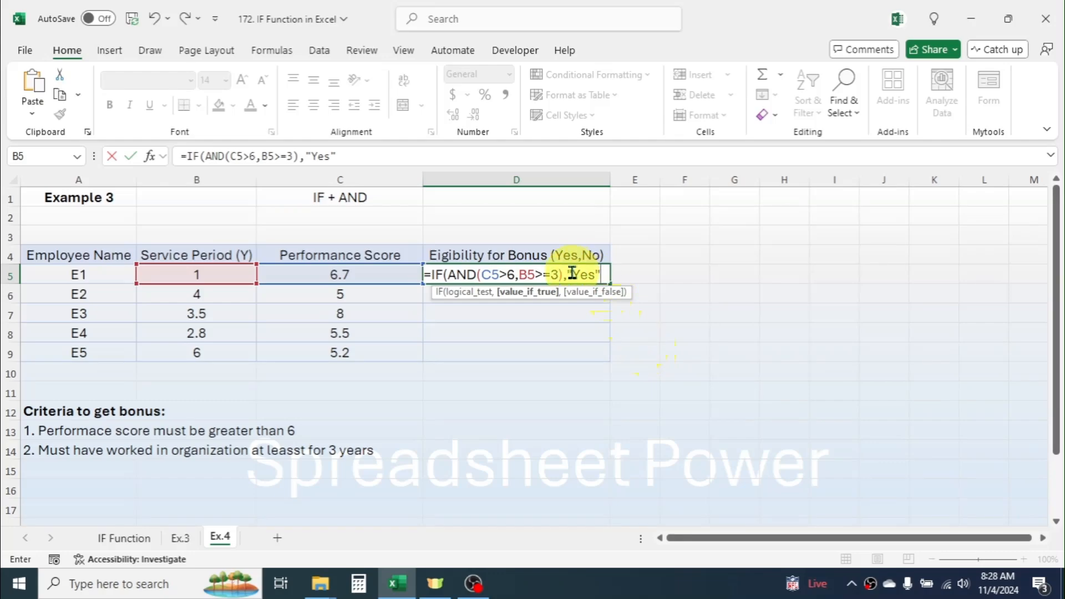
{"action": "type", "text": ","}
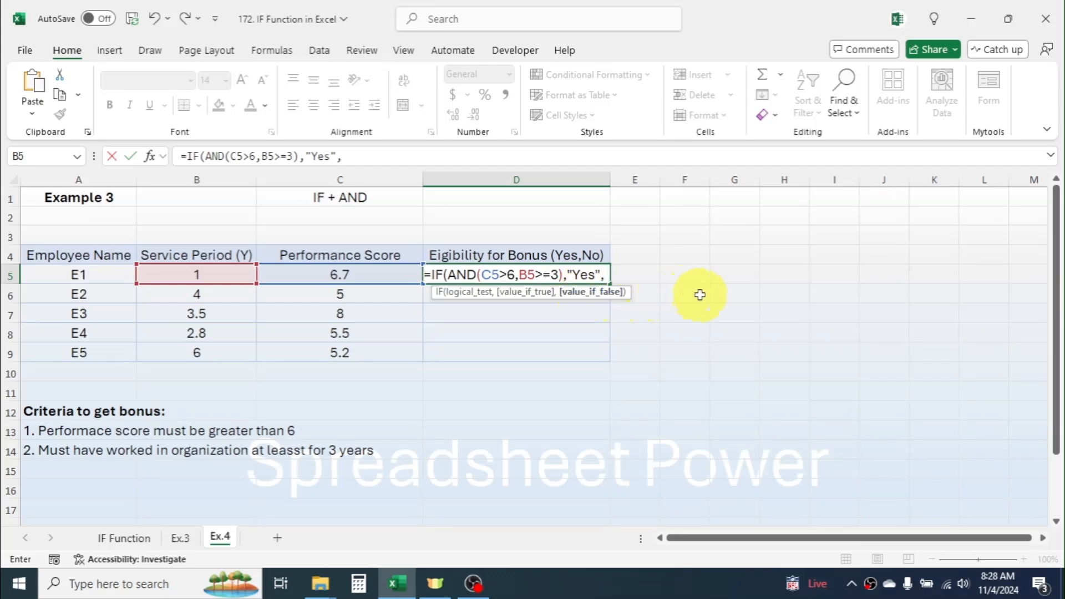
{"action": "type", "text": "\"No"}
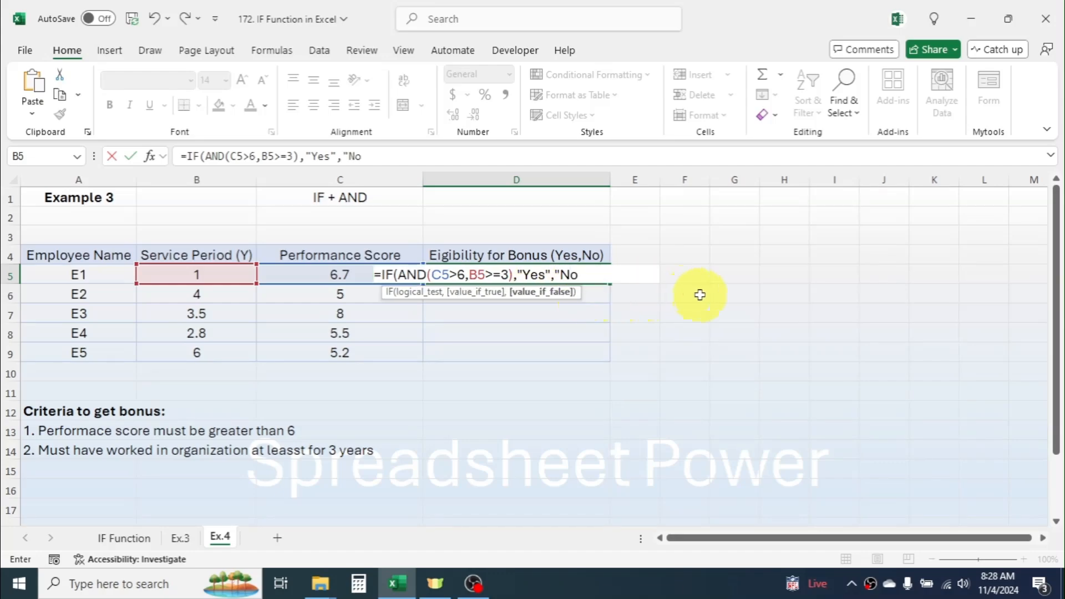
{"action": "type", "text": "\")"}
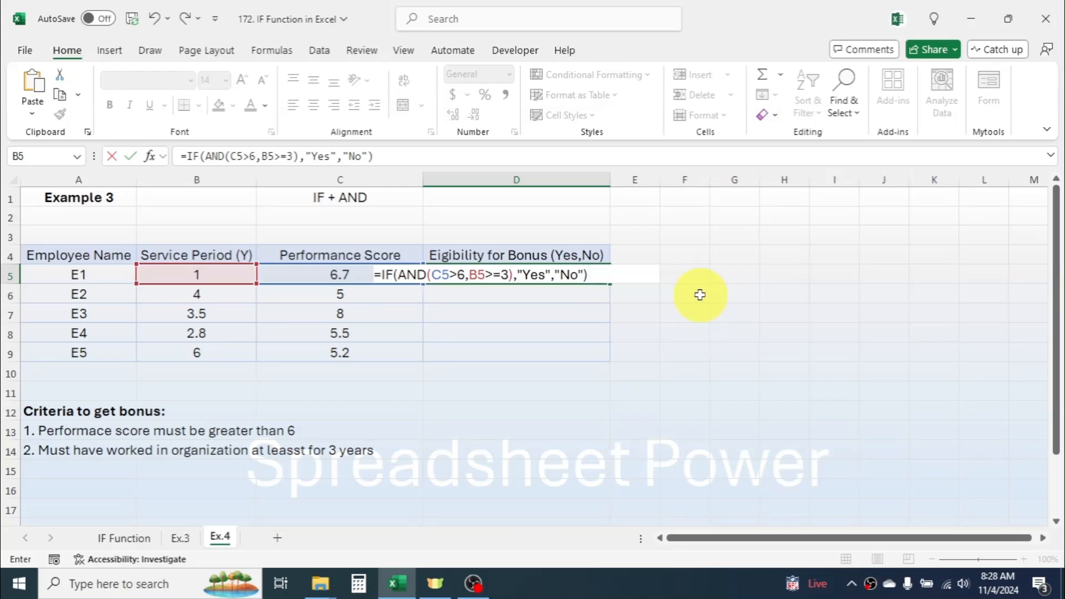
{"action": "key", "text": "ctrl+Return"}
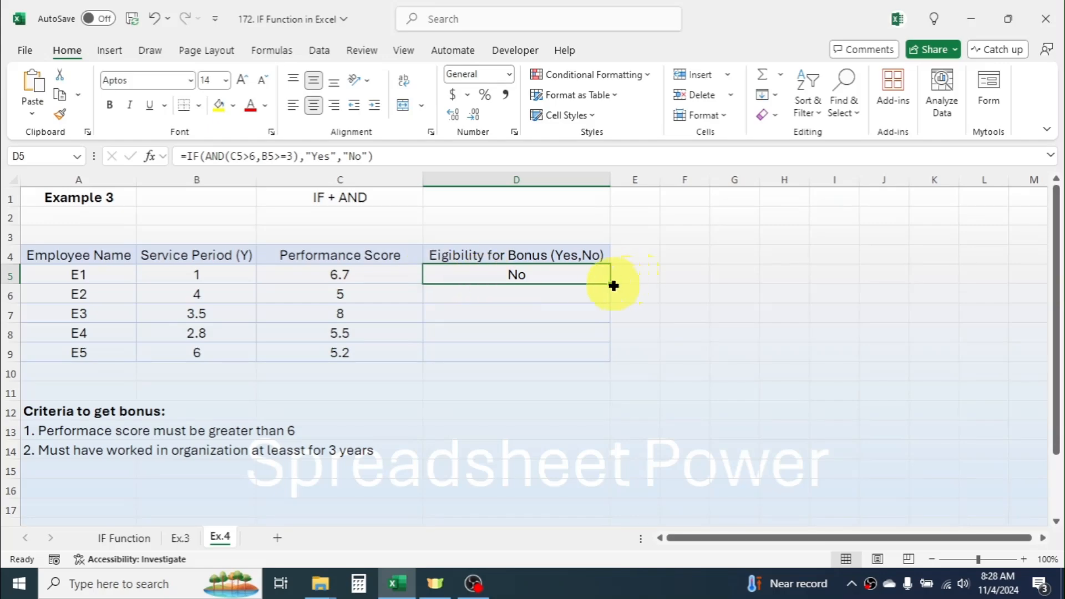
{"action": "left_click_drag", "start_coordinate": [612, 285], "coordinate": [608, 351]}
{"action": "left_click_drag", "start_coordinate": [607, 361], "coordinate": [606, 361]}
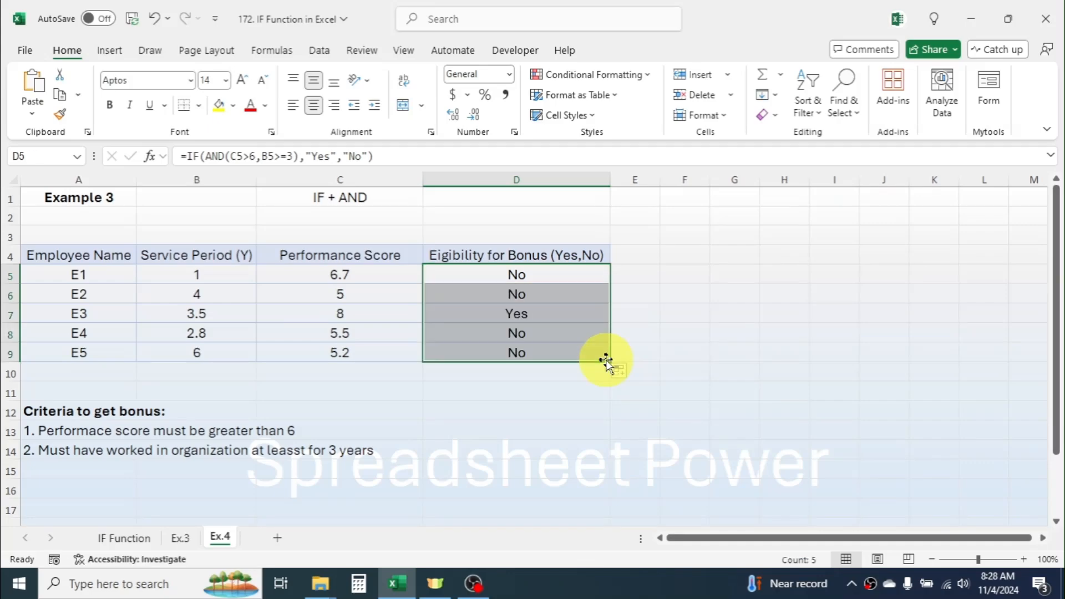
Check employee E3's bonus eligibility formula in D7 against that employee's service period and performance score.
{"action": "left_click", "coordinate": [540, 316]}
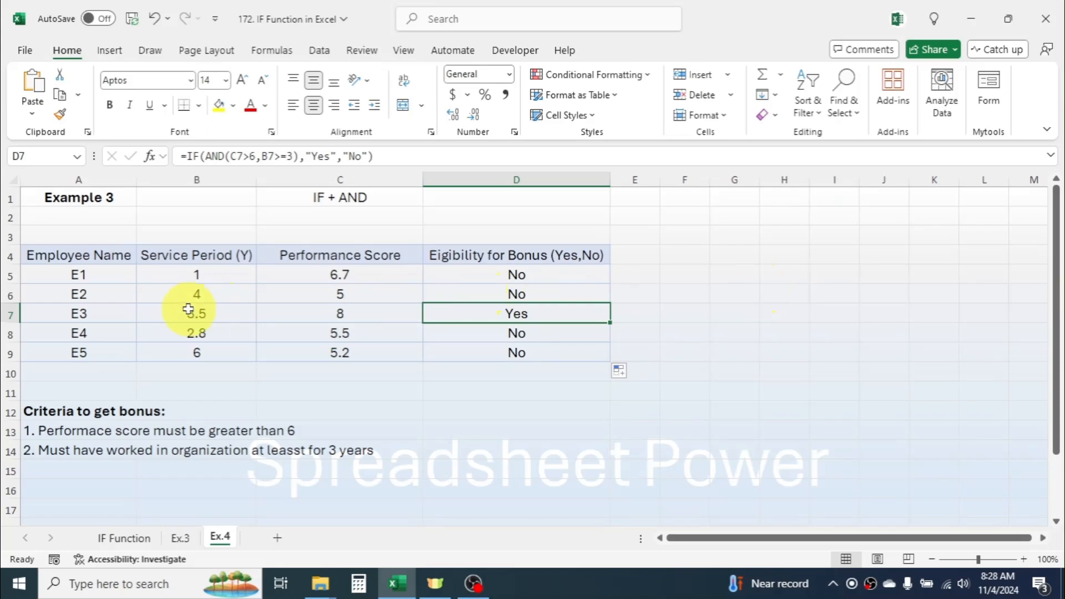
{"action": "left_click", "coordinate": [76, 313]}
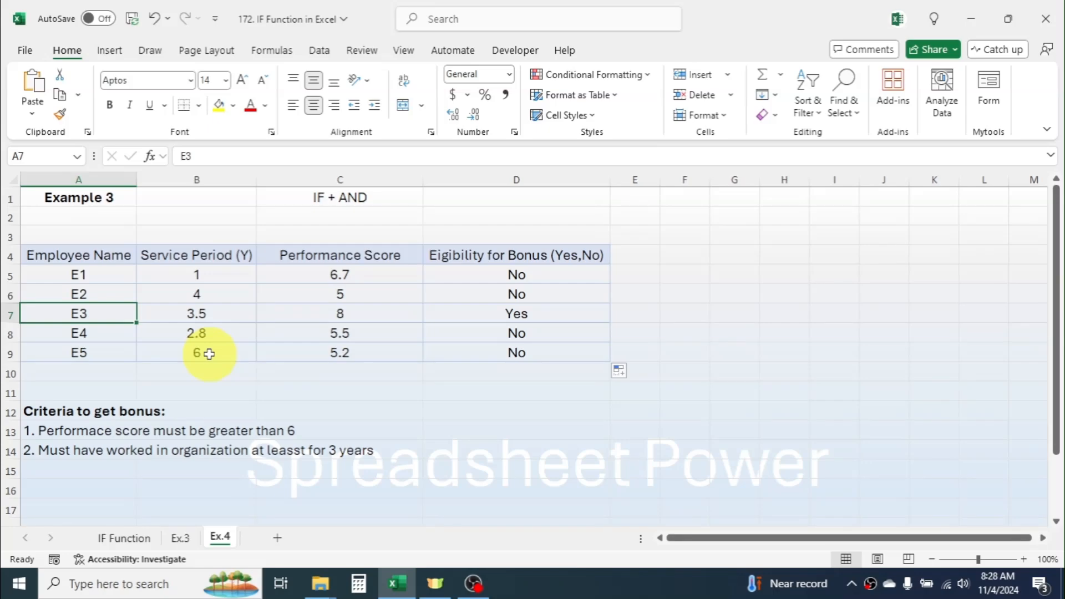
{"action": "key", "text": "Right"}
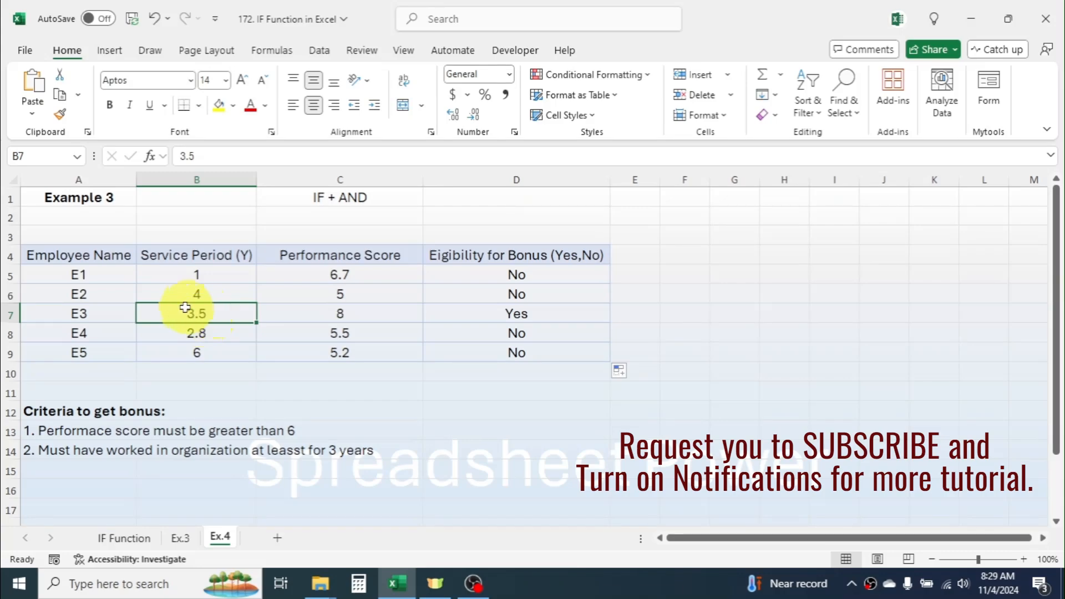
{"action": "left_click", "coordinate": [355, 313]}
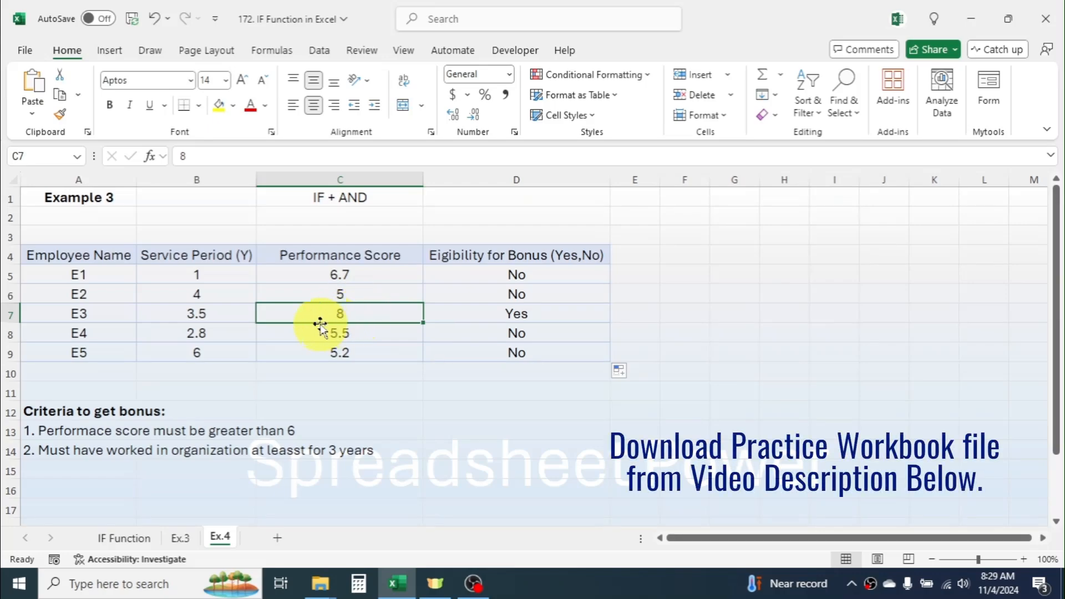
{"action": "left_click", "coordinate": [496, 312]}
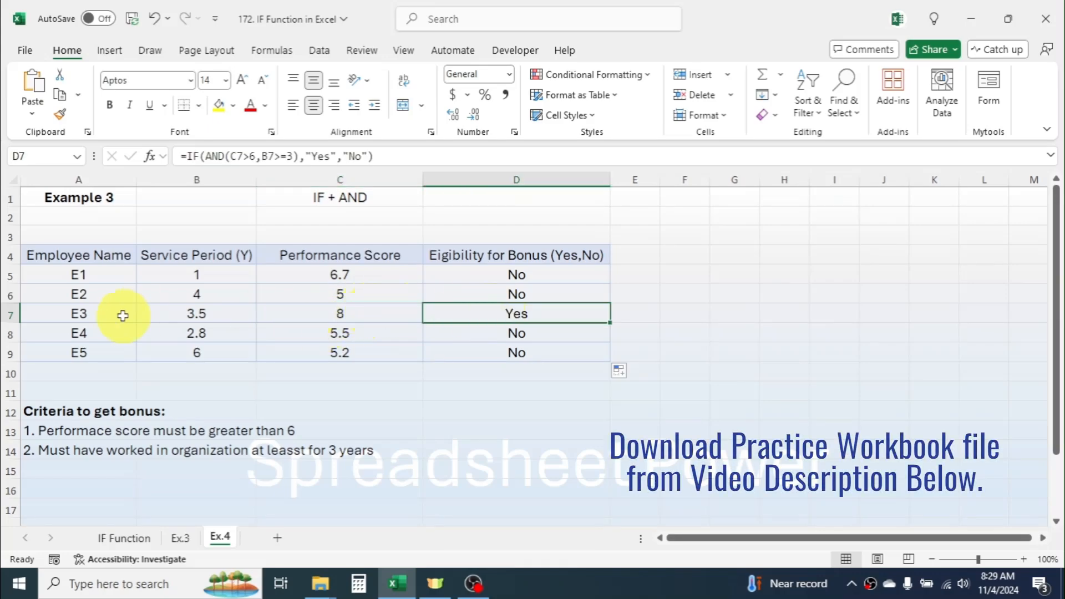
{"action": "left_click", "coordinate": [105, 314]}
{"action": "left_click", "coordinate": [477, 319]}
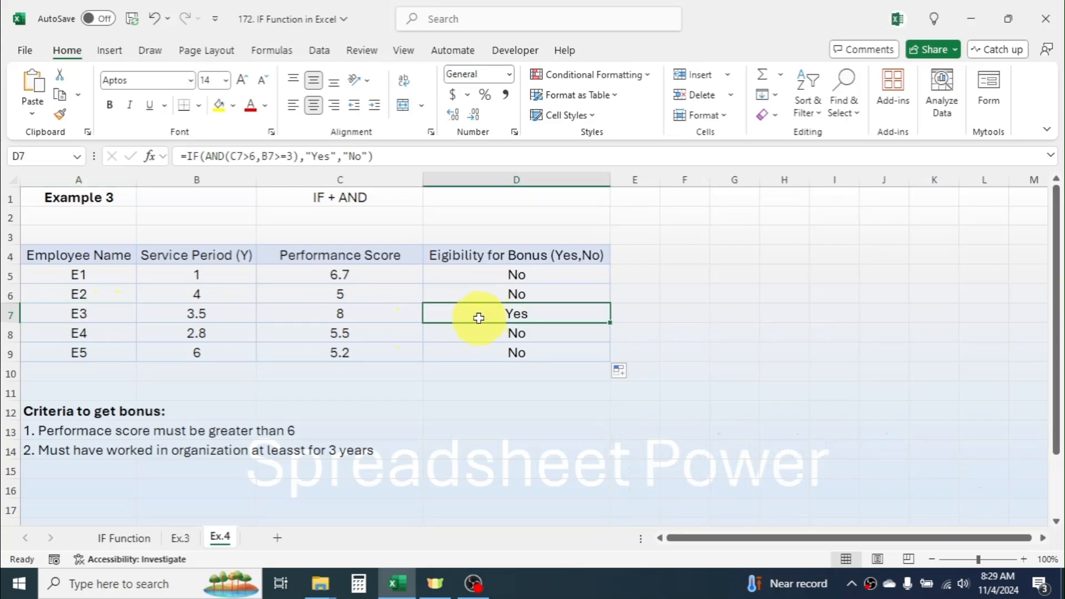
Return to the IF Function sheet and select the empty cell I7.
{"action": "left_click", "coordinate": [110, 544]}
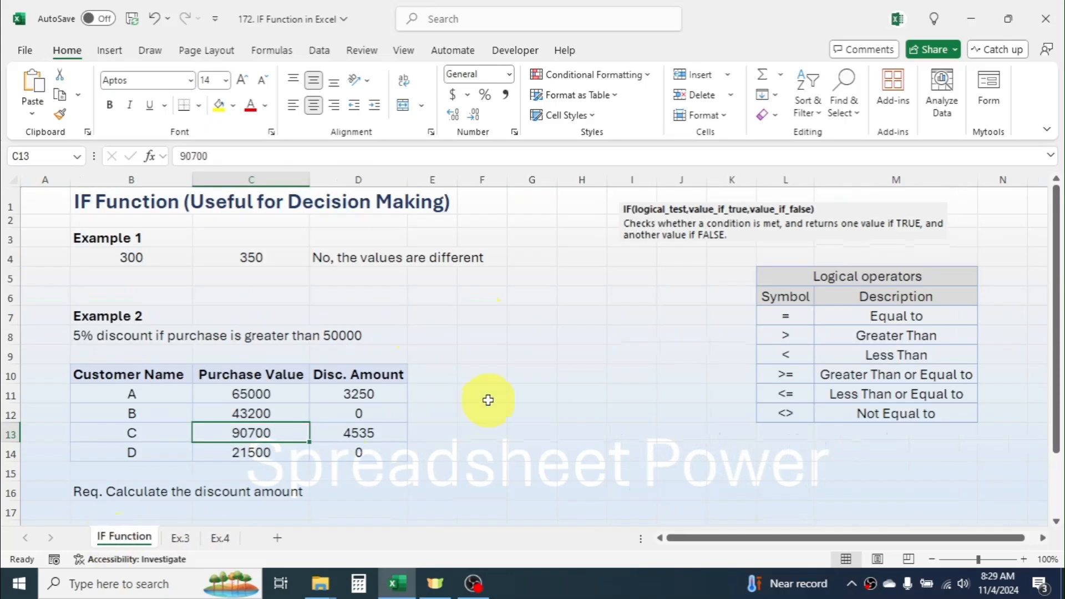
{"action": "left_click", "coordinate": [642, 315]}
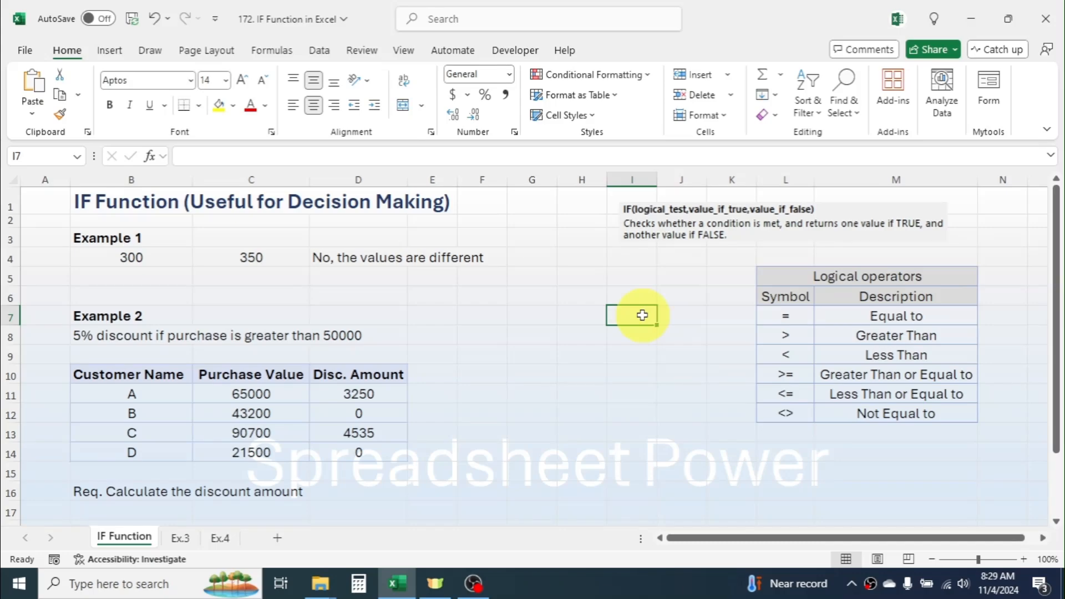